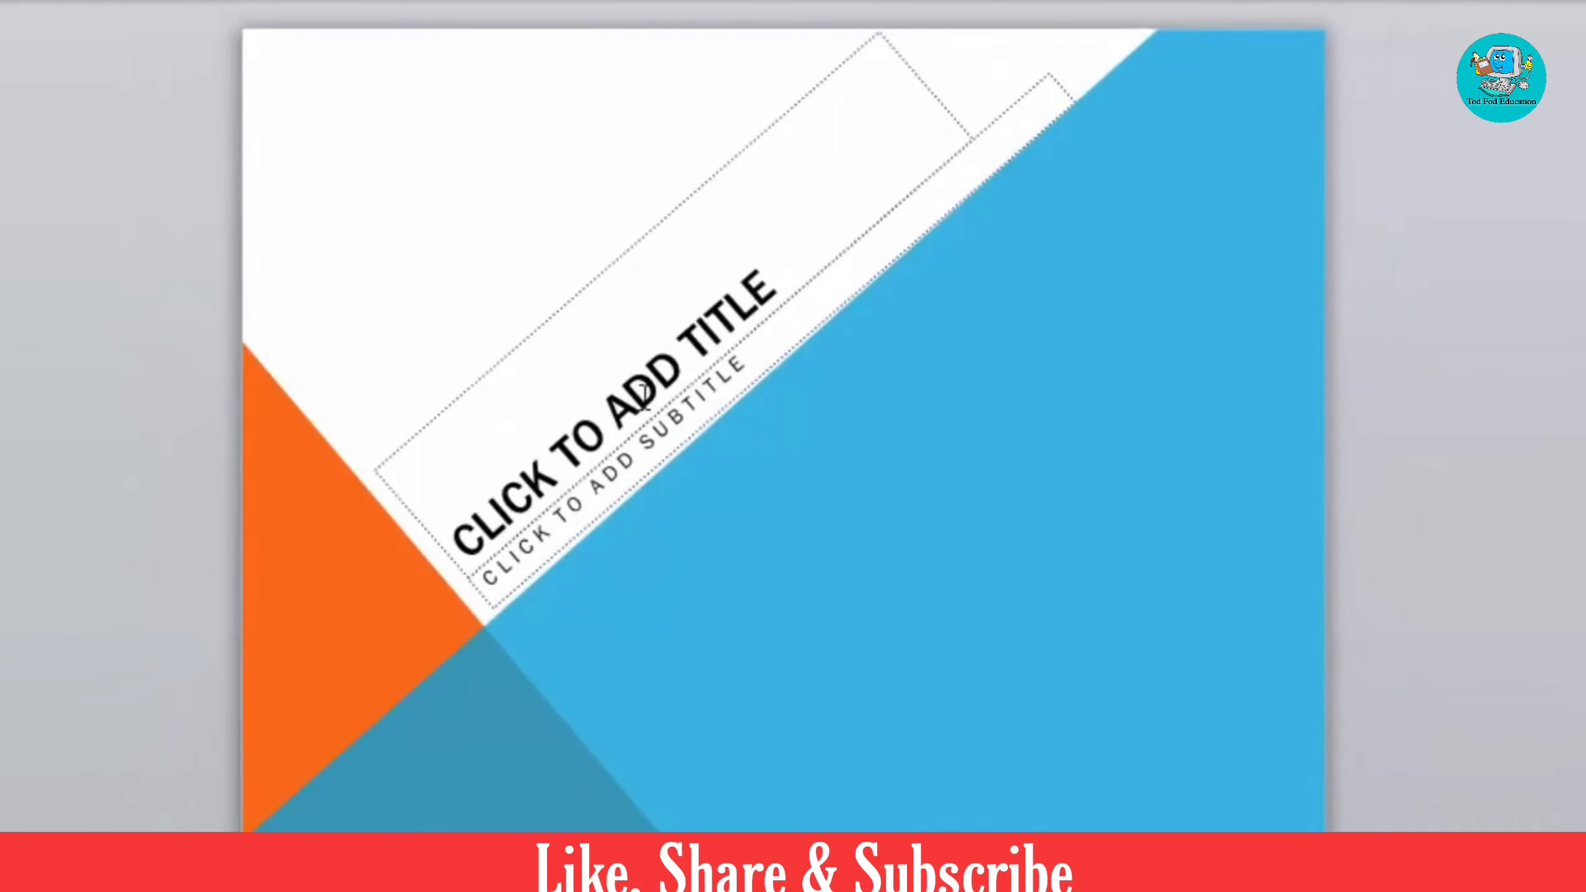
Replace the blue and orange angled design with the Office Theme from the Themes gallery
left_click(628, 375)
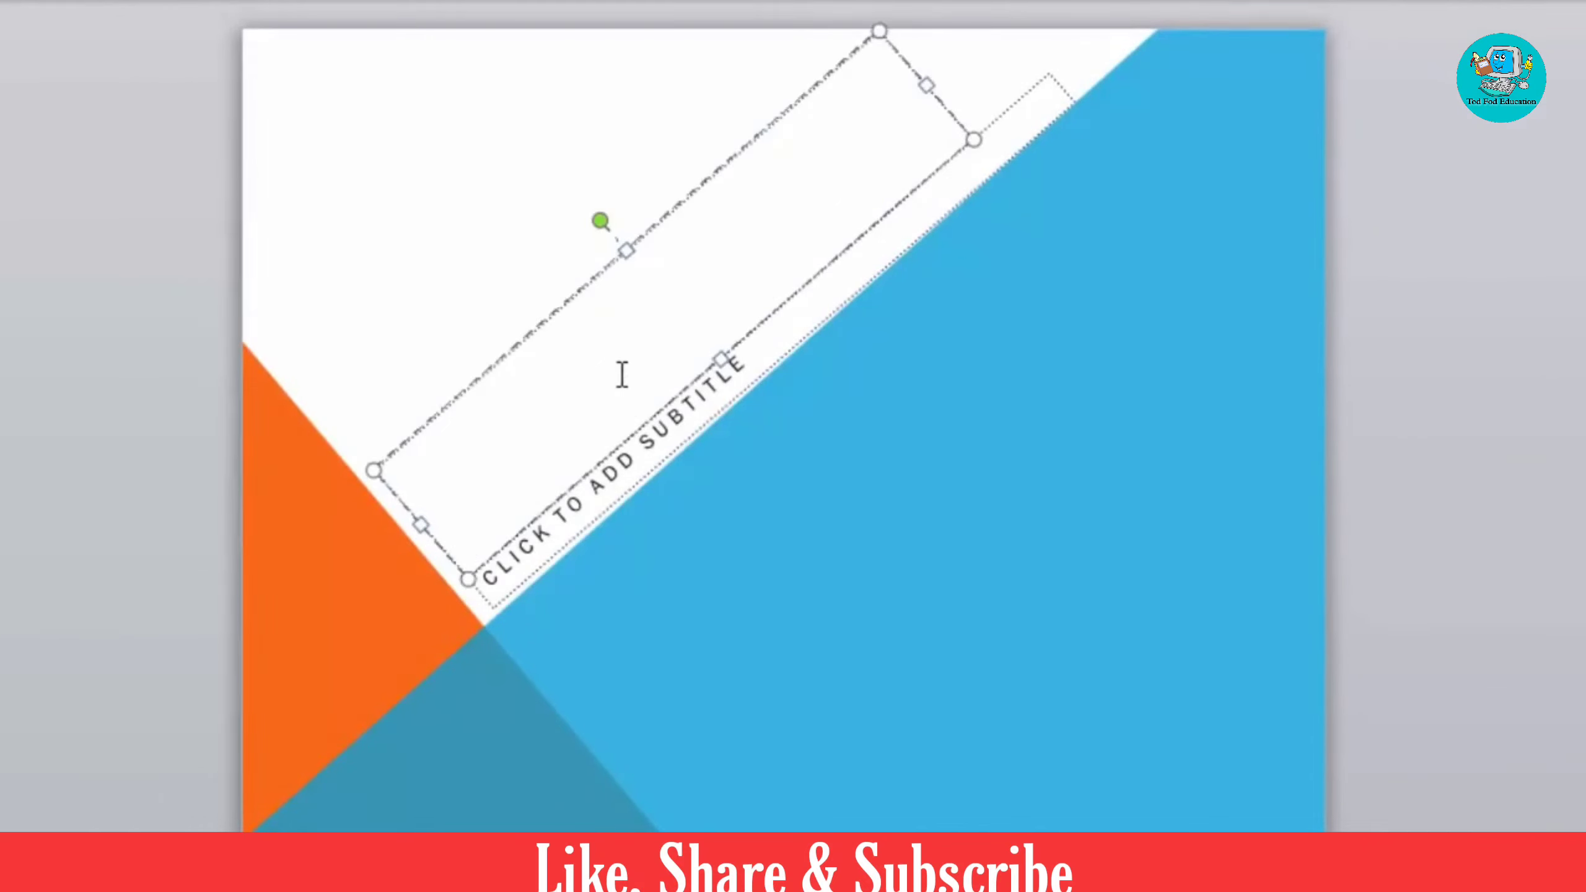
left_click(362, 319)
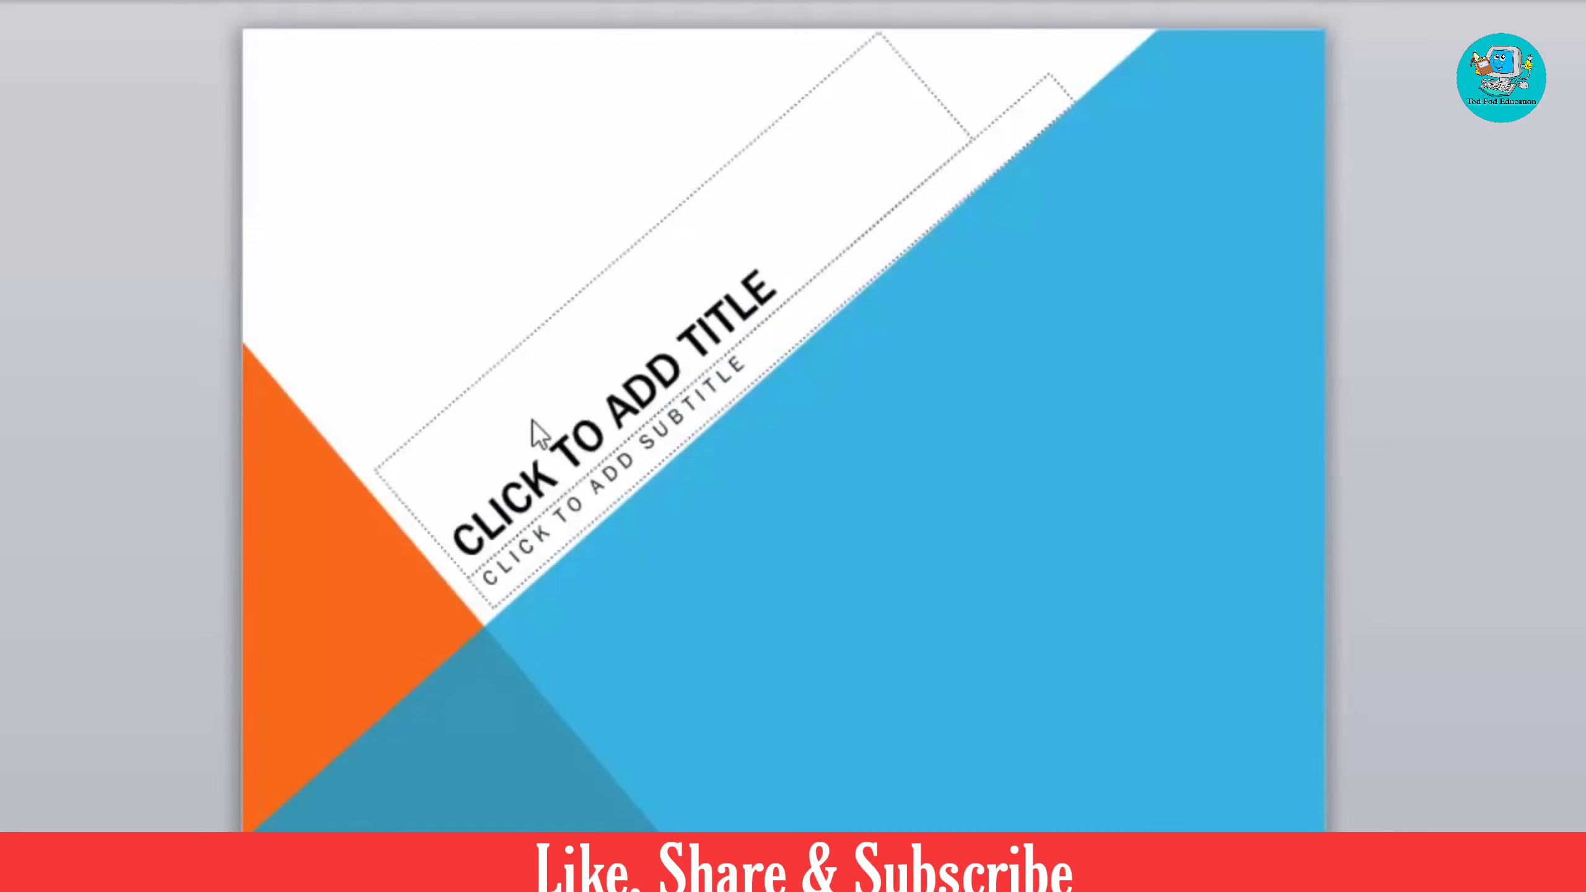
left_click(586, 463)
left_click(465, 364)
left_click(542, 460)
left_click(326, 341)
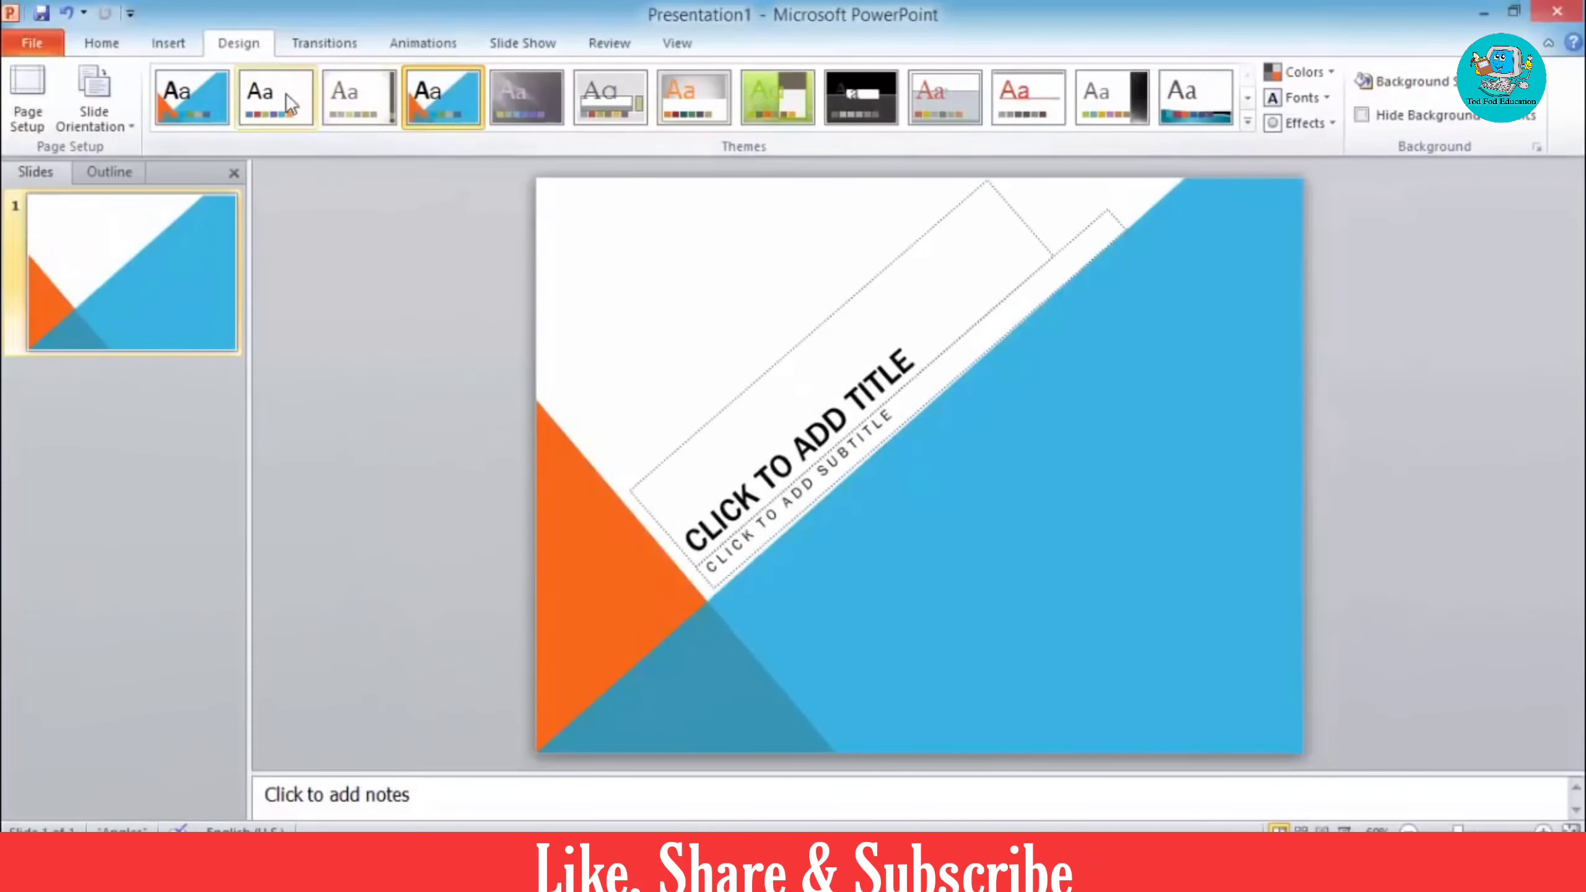
left_click(285, 93)
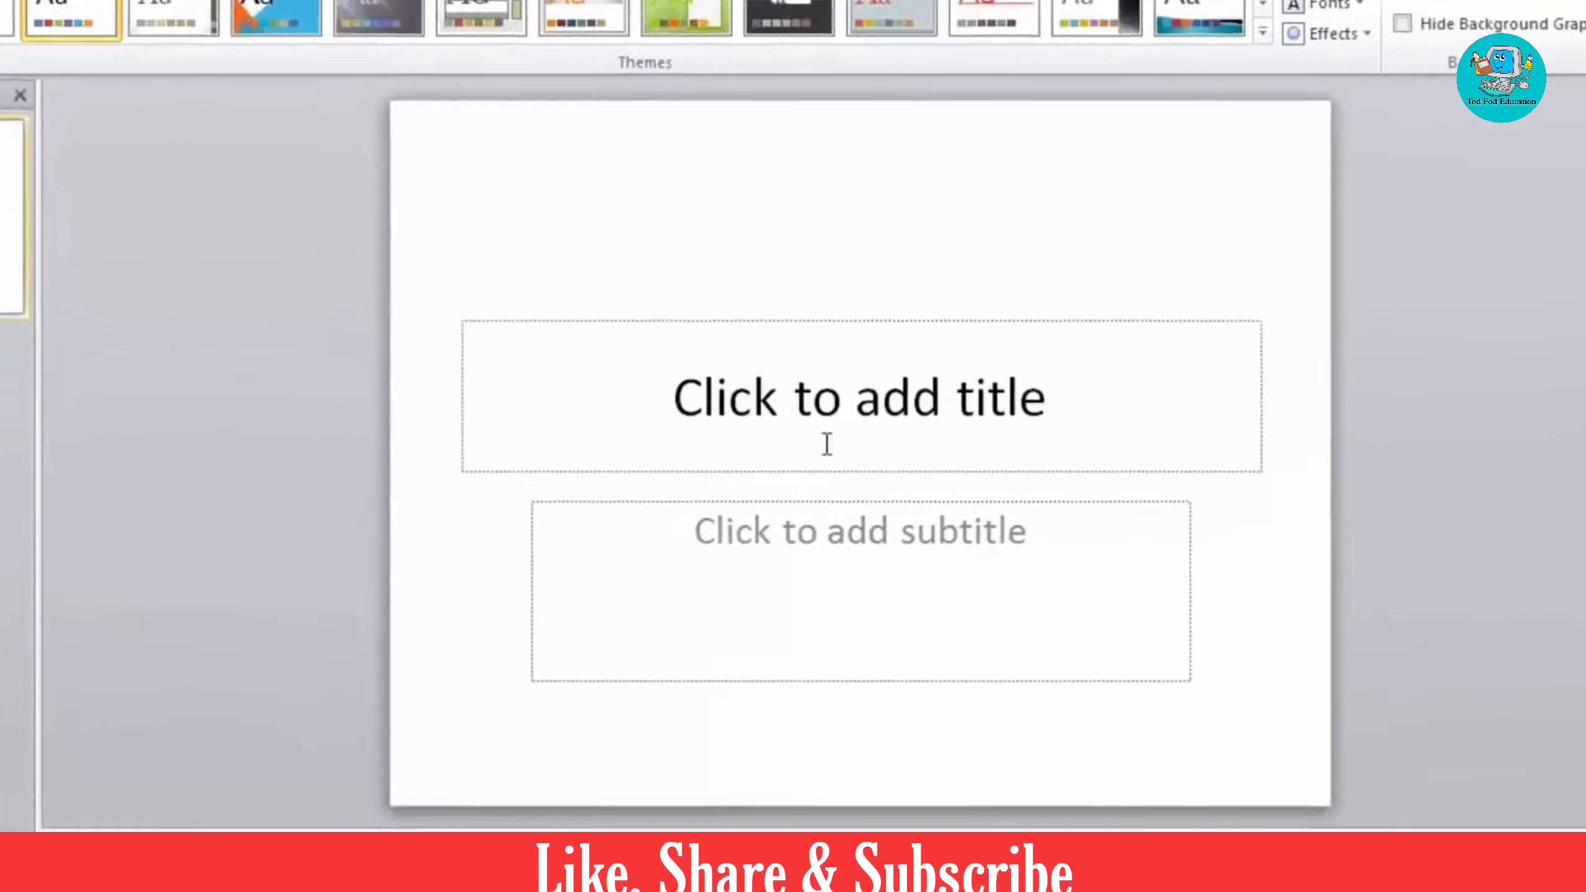
left_click(859, 397)
left_click(864, 598)
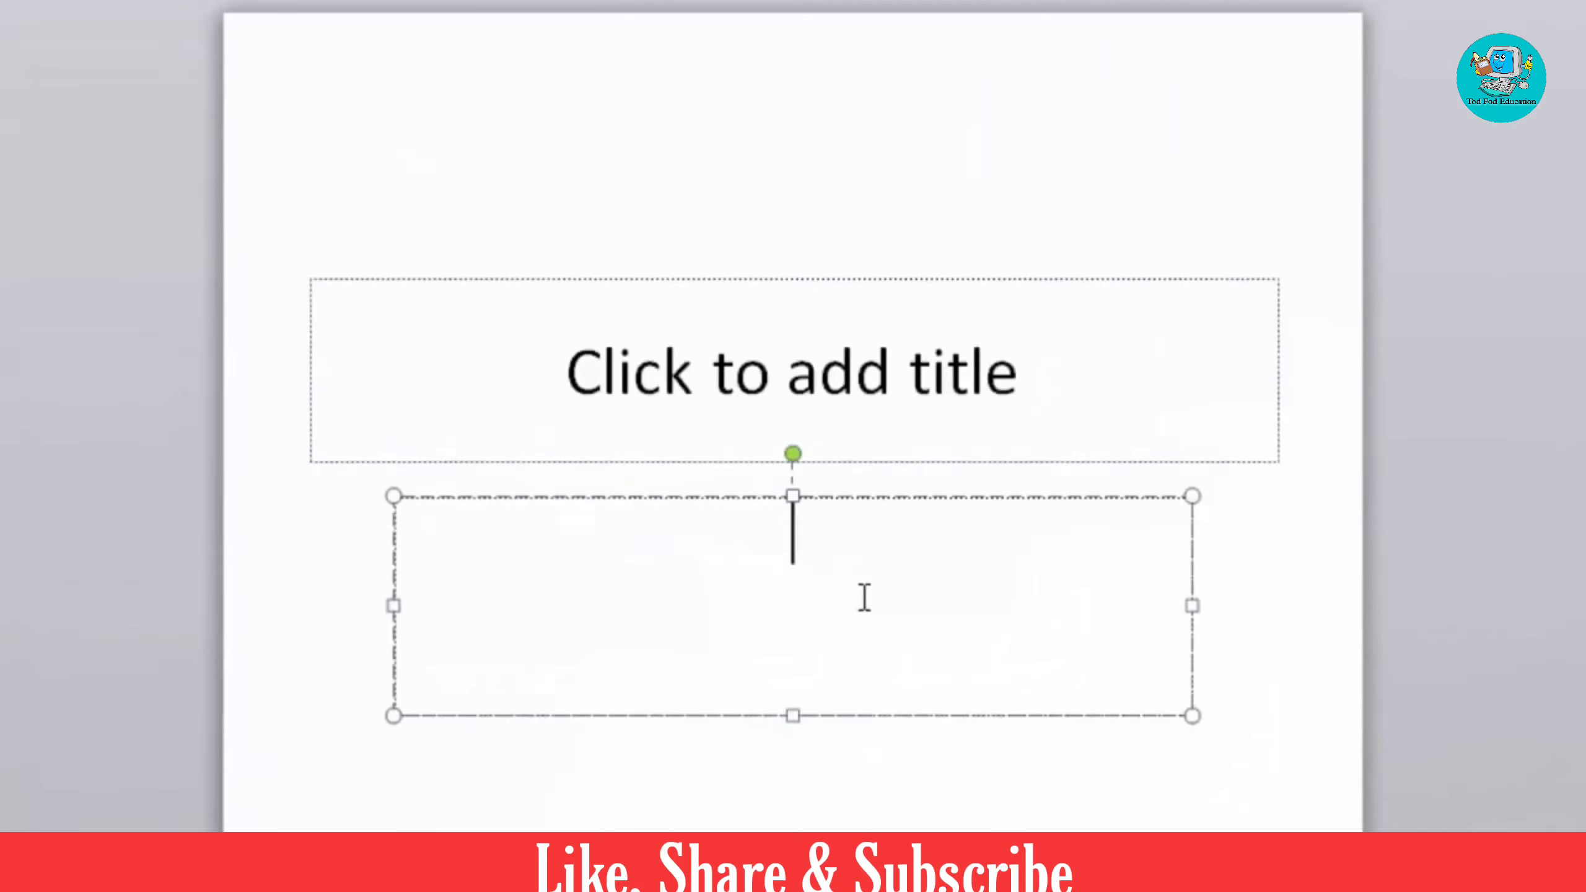
left_click(836, 372)
left_click(927, 554)
left_click(875, 386)
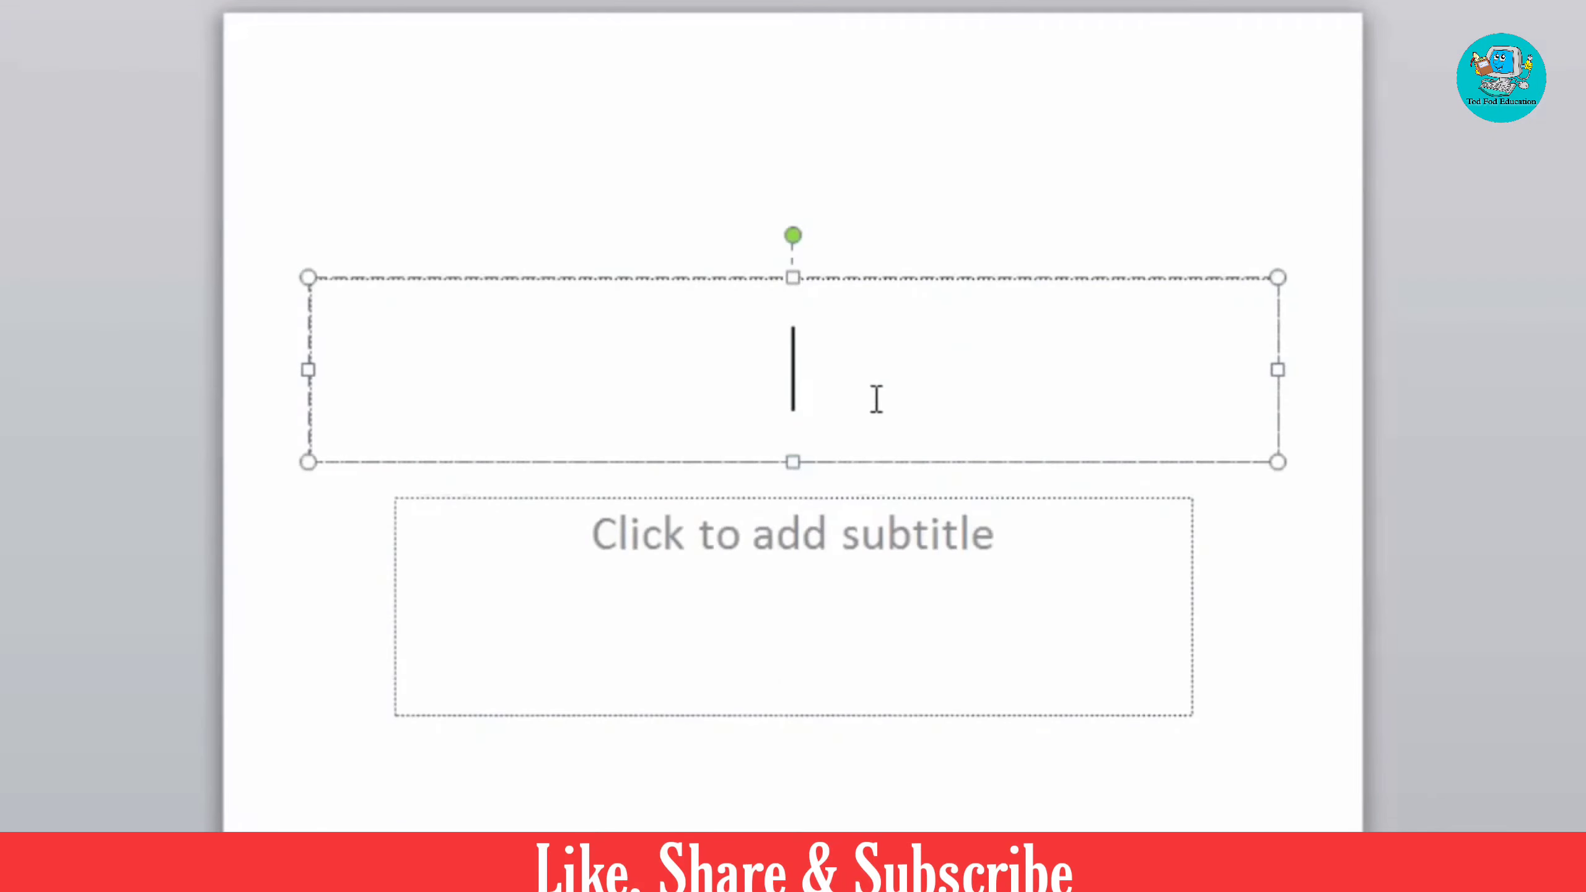
left_click(949, 528)
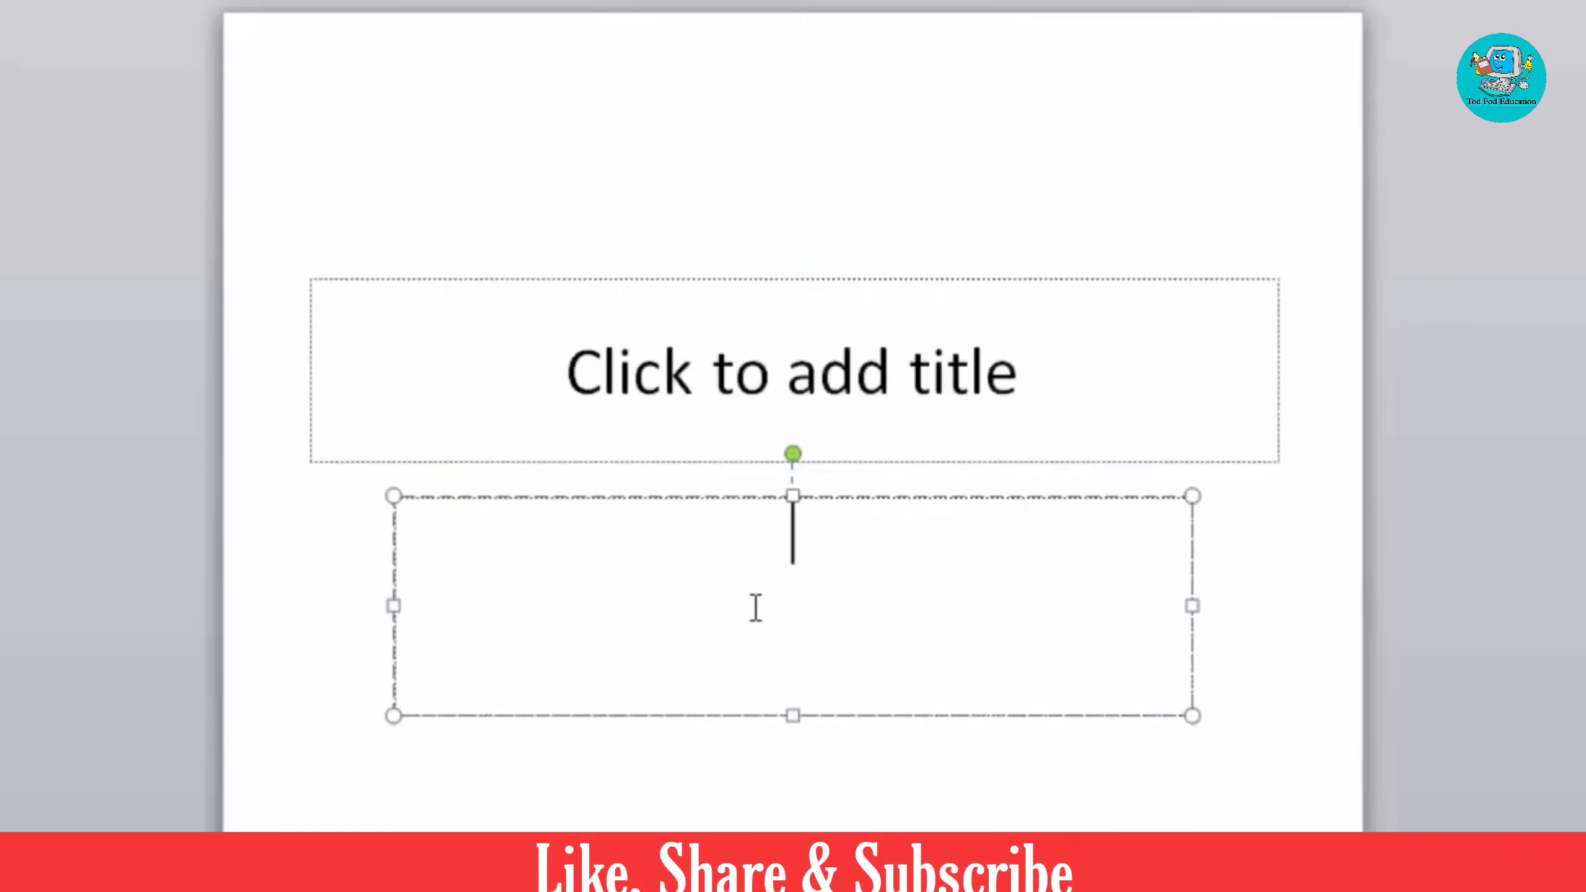
left_click(1061, 426)
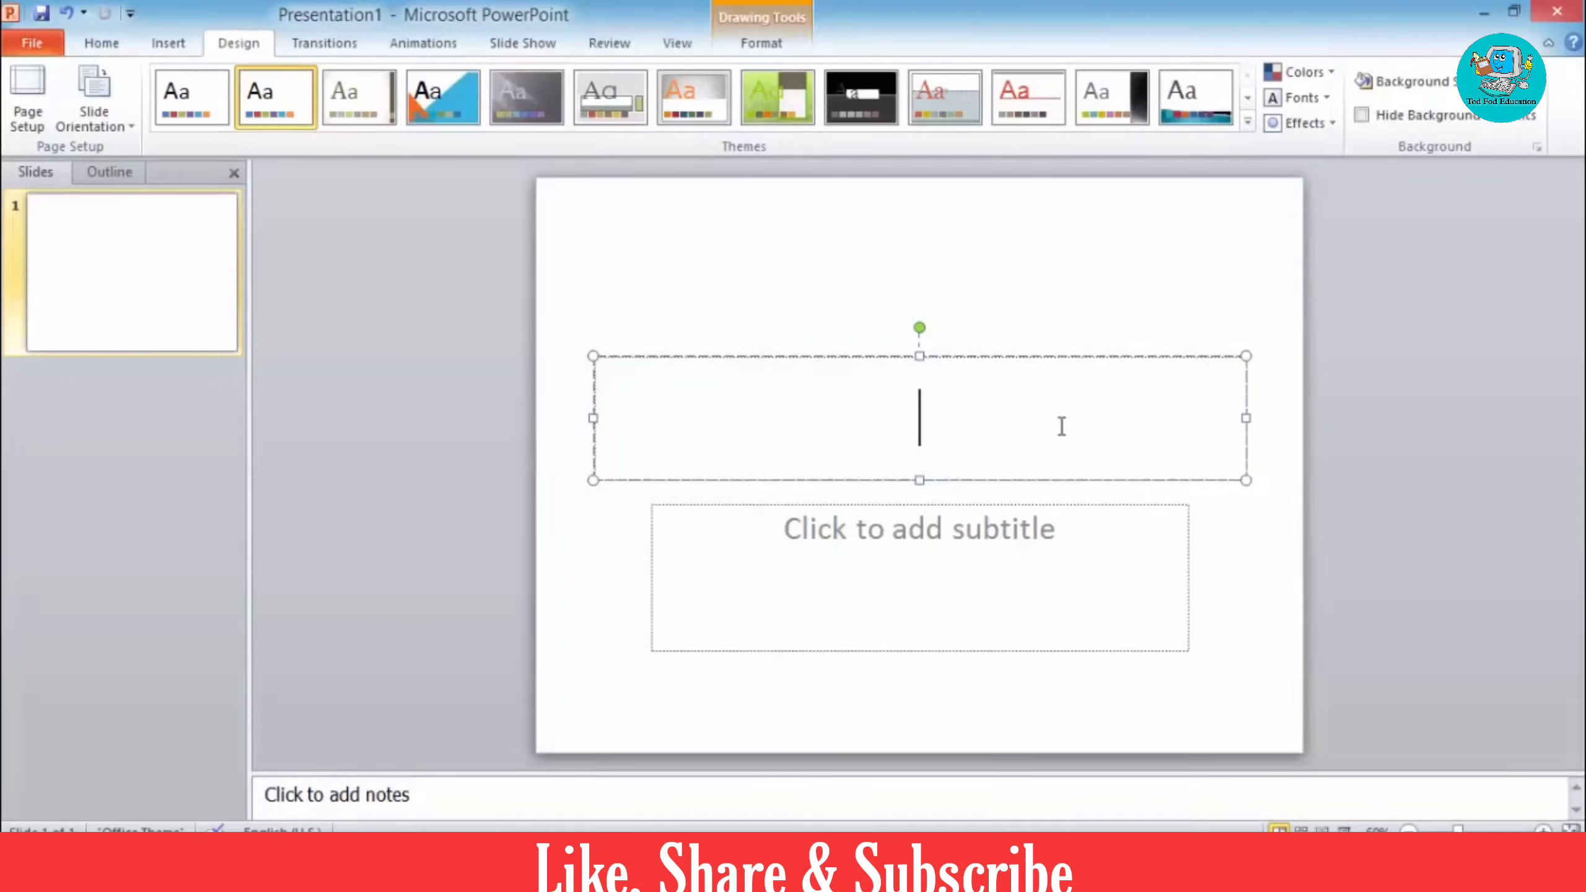
key("ctrl+z")
left_click(1233, 562)
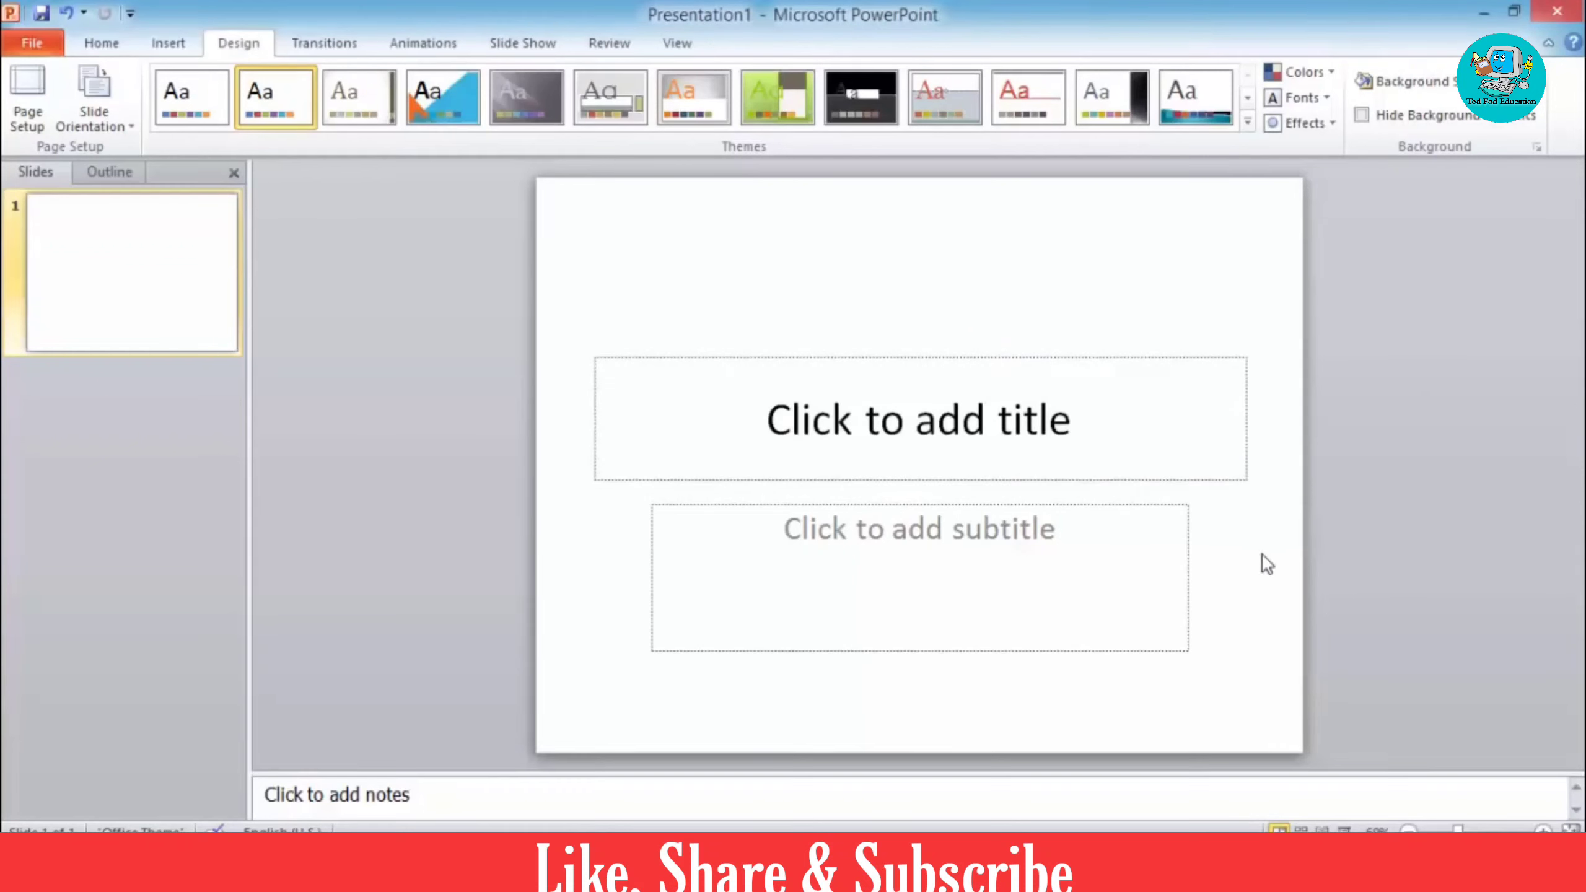
left_click(866, 431)
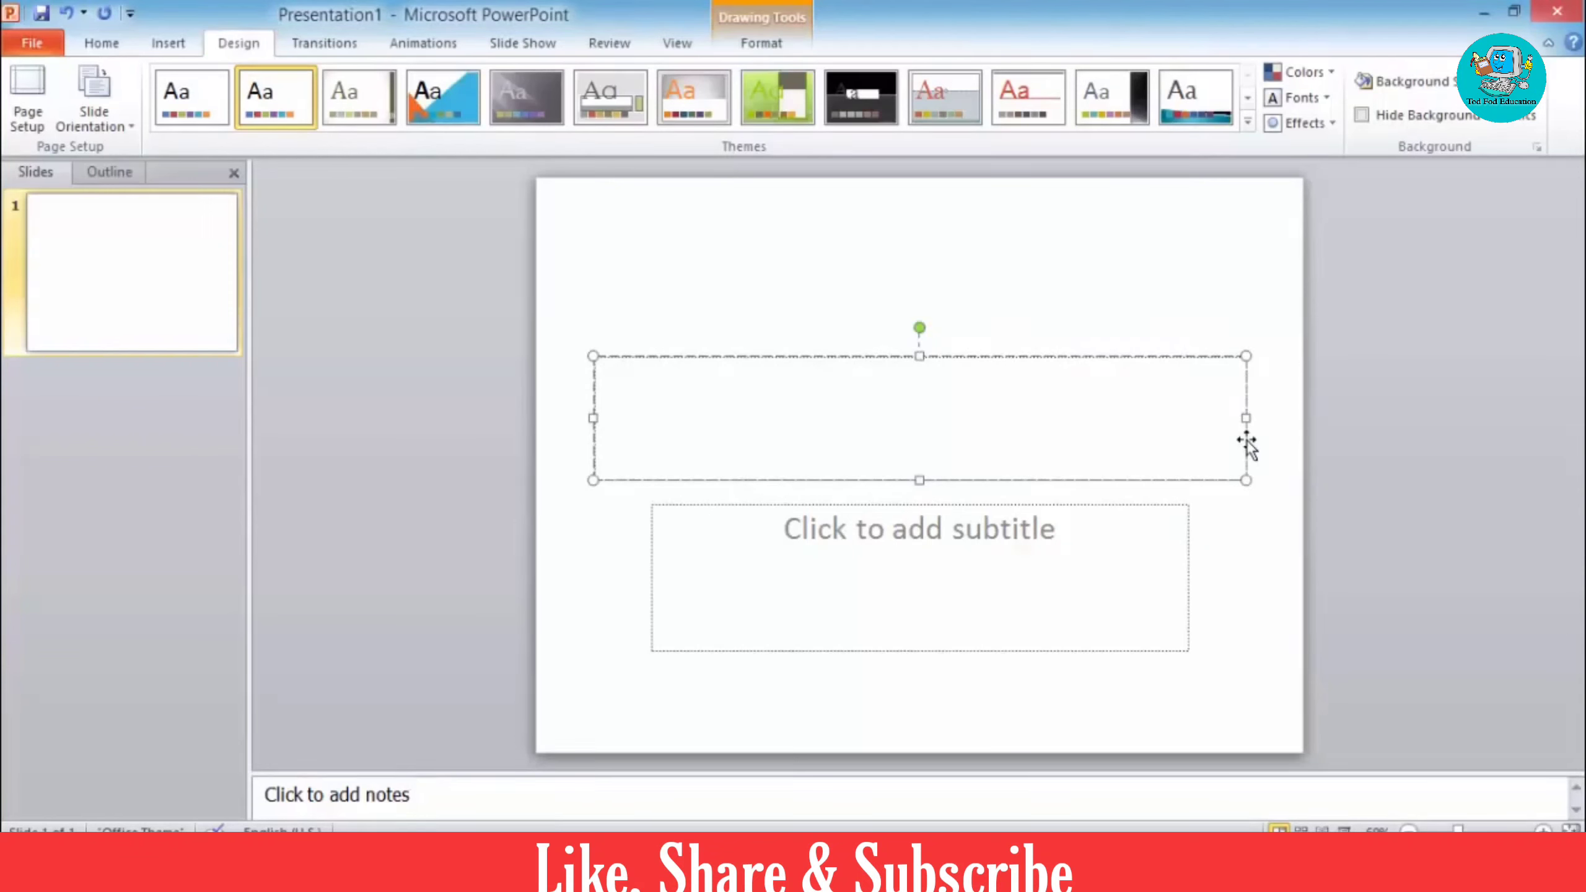
Enter 'Tod Fod Education' in the title placeholder and again in the subtitle placeholder
left_click(748, 298)
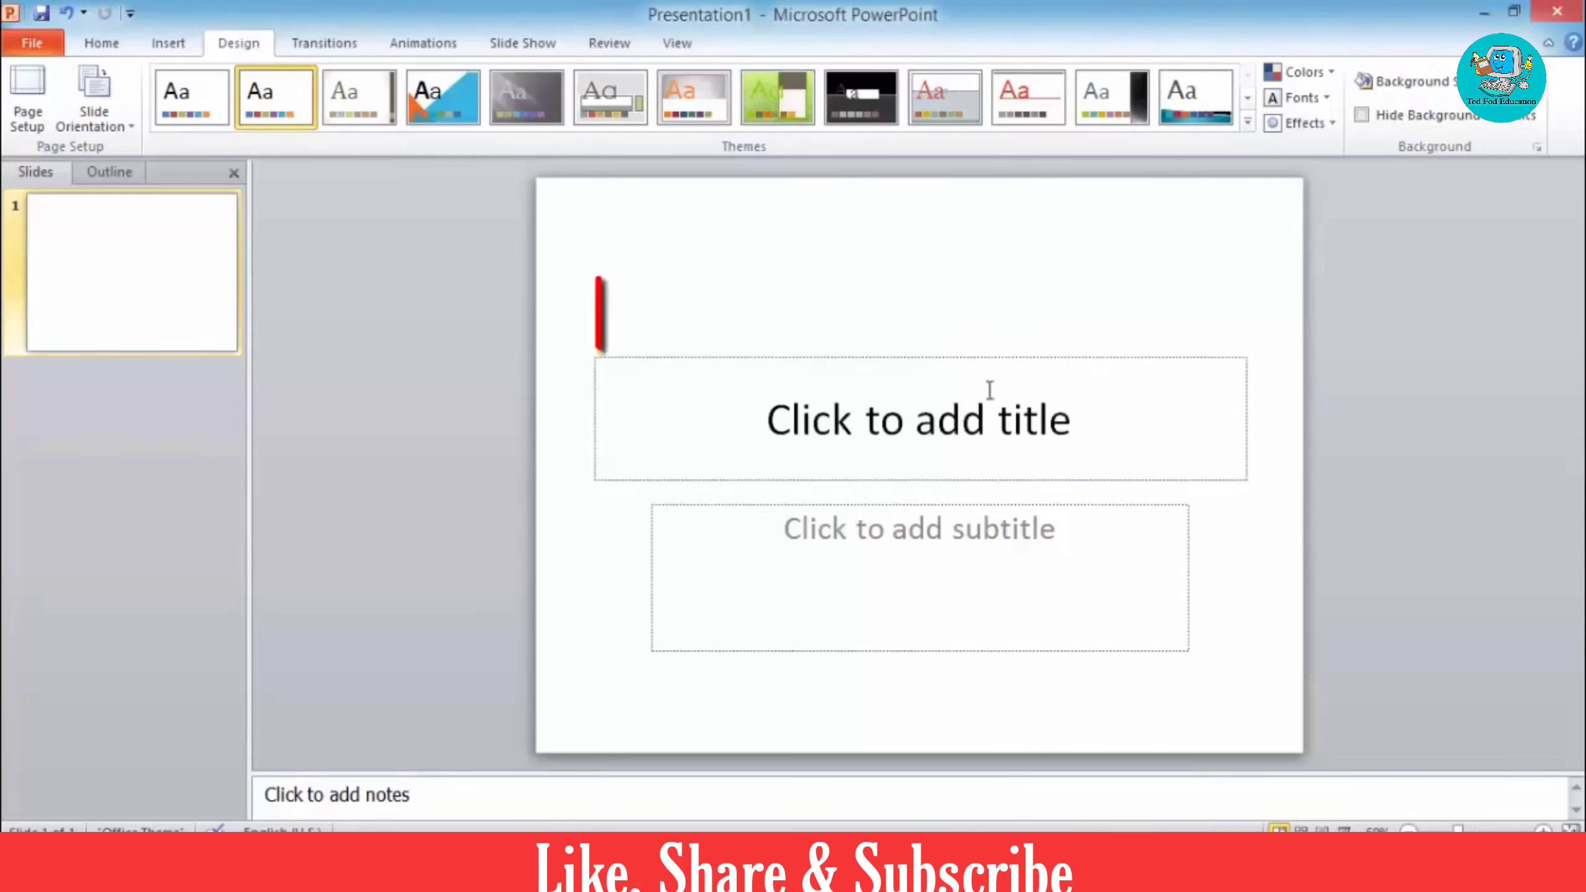
left_click(859, 418)
type("sgs")
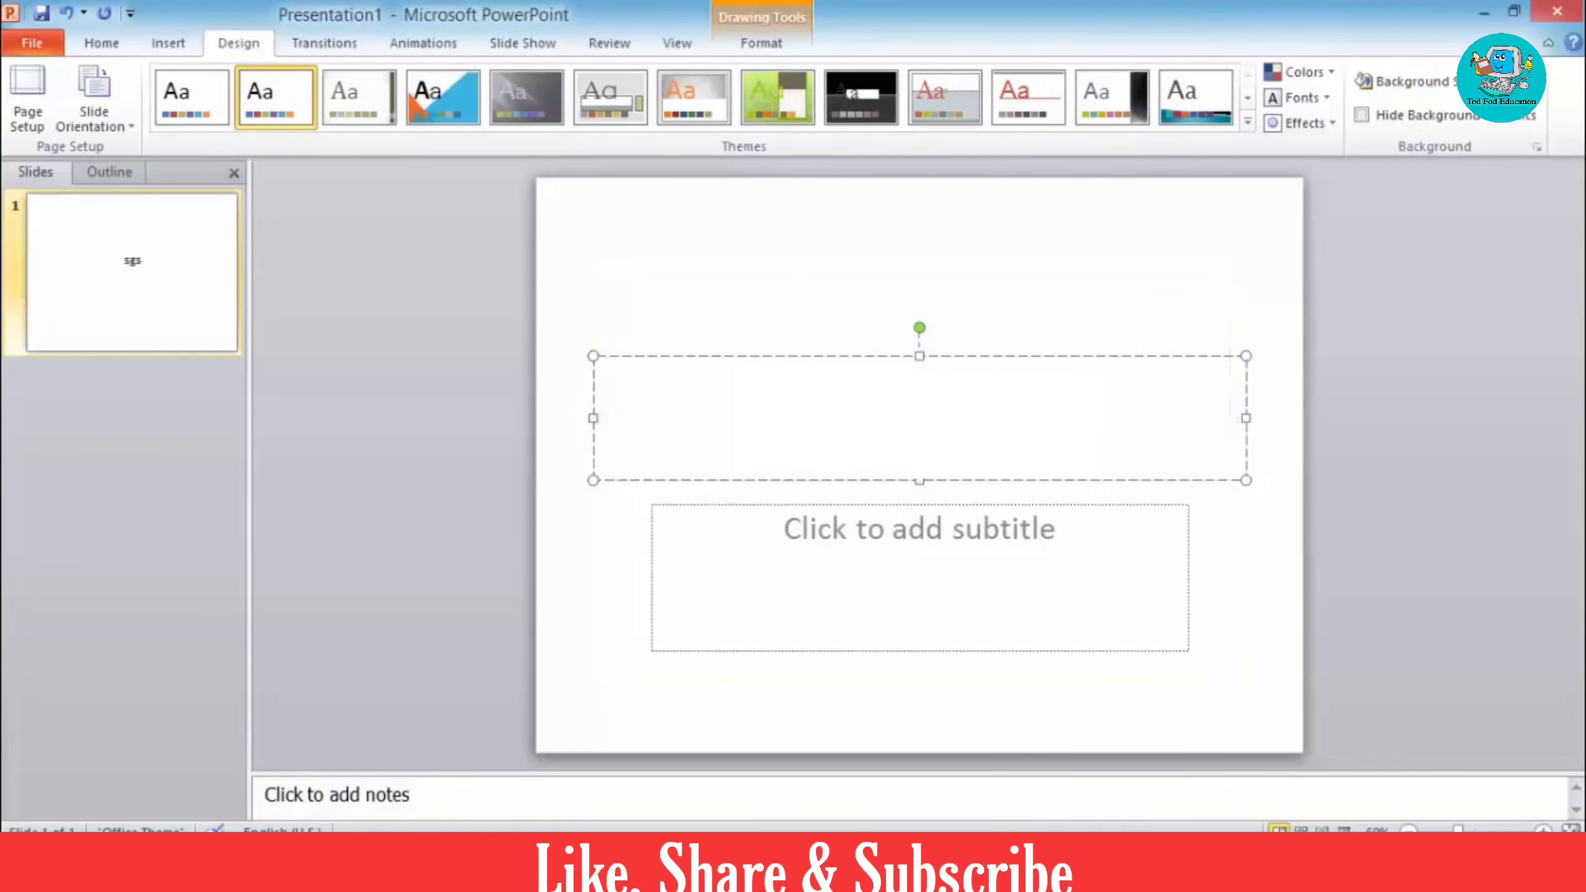
type("Tod Fod Education")
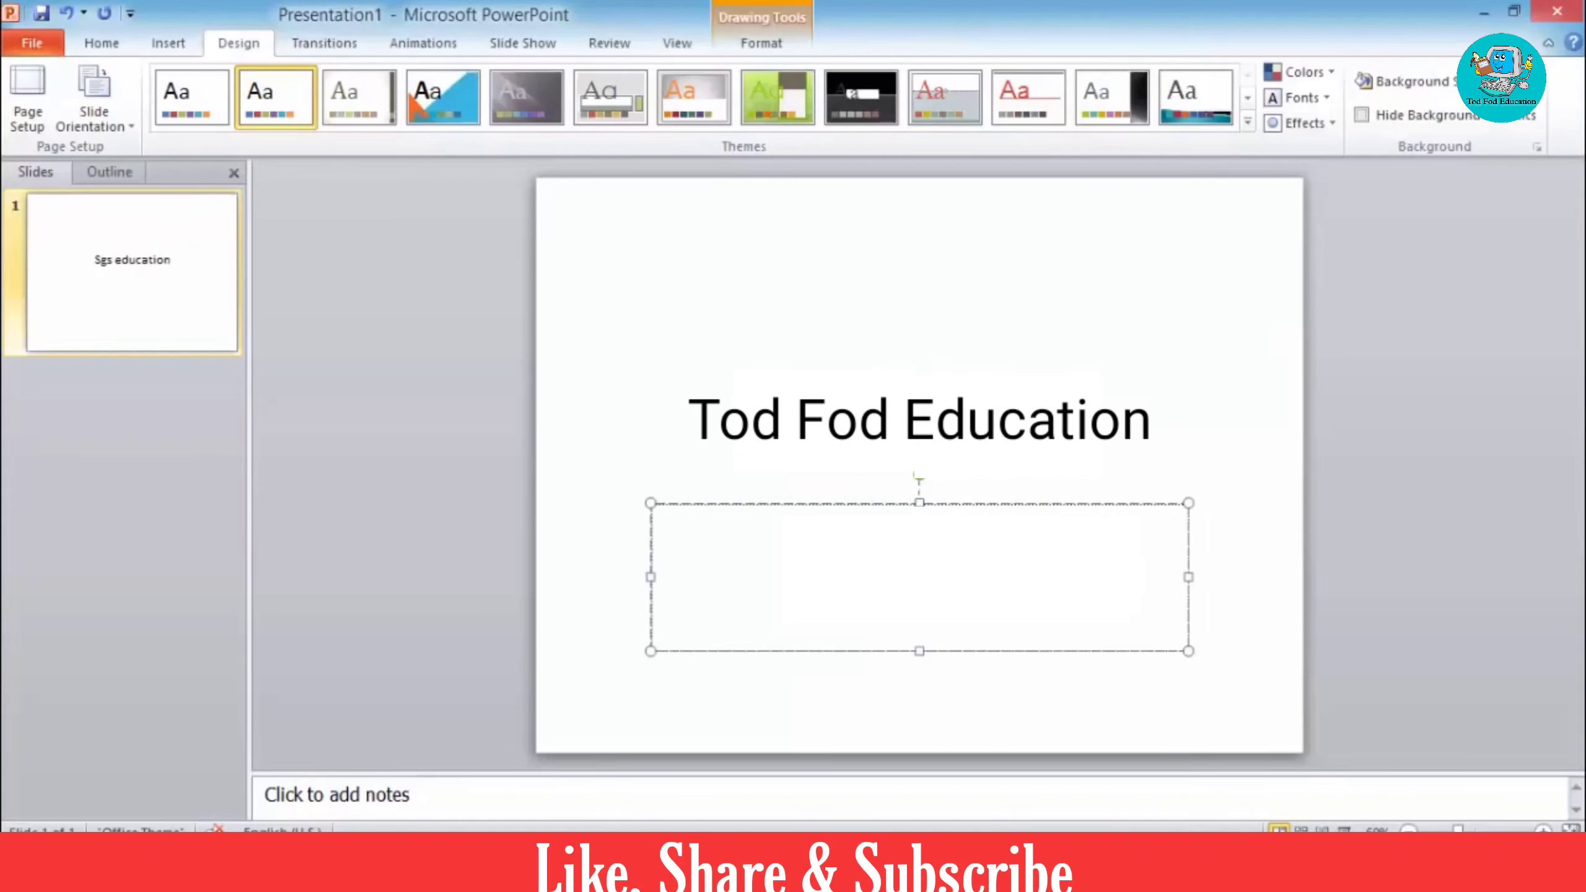
type("Tod Fo")
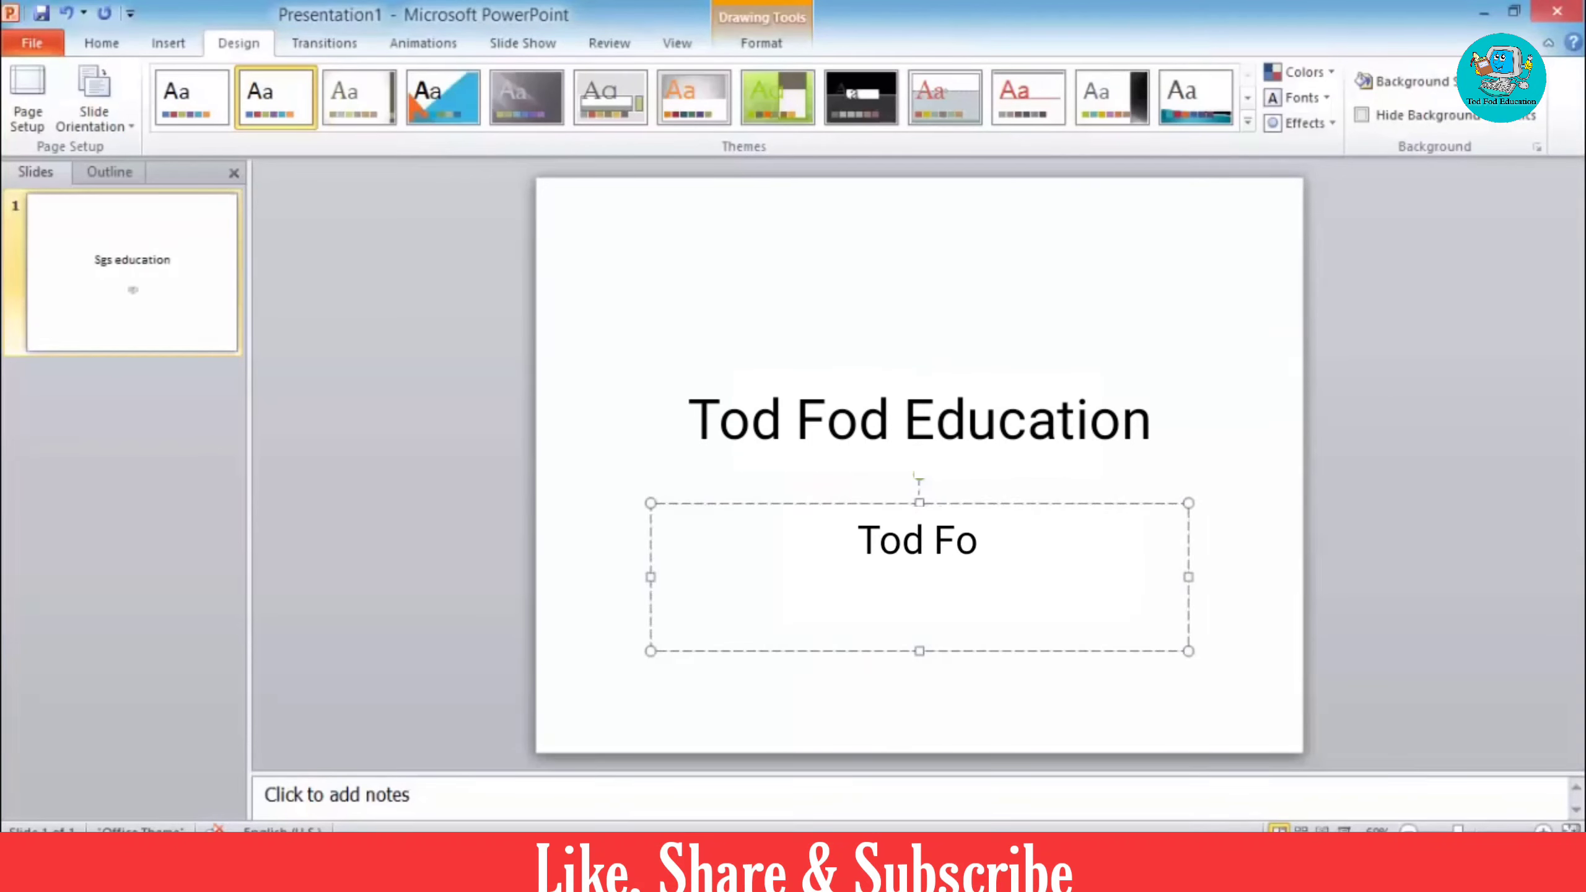
type("d Education")
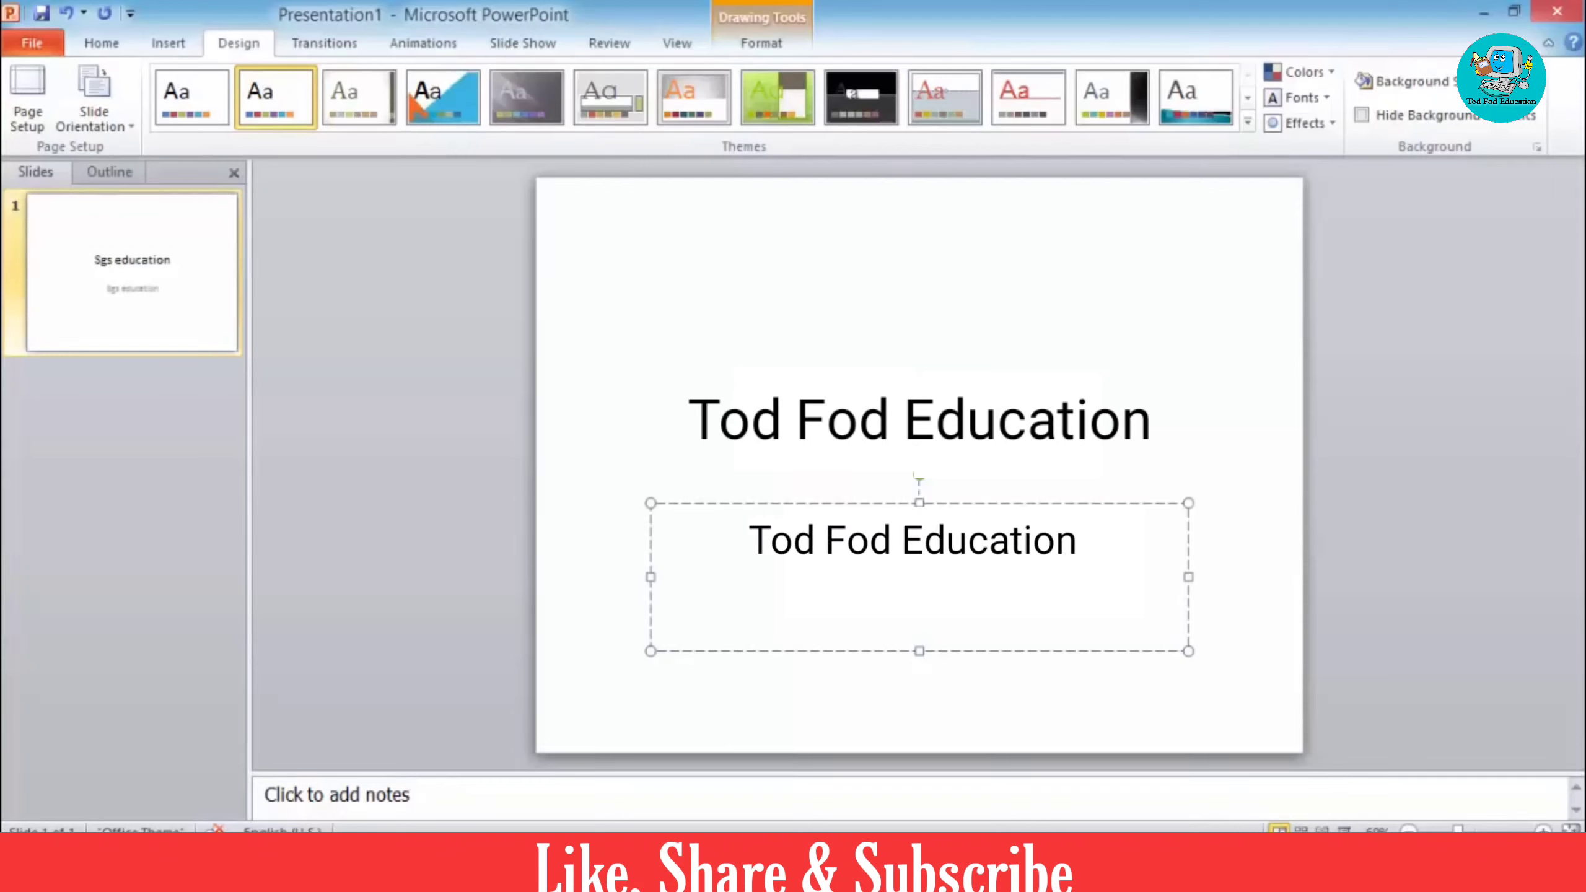
Move the title placeholder up to the top of the slide
left_click(871, 475)
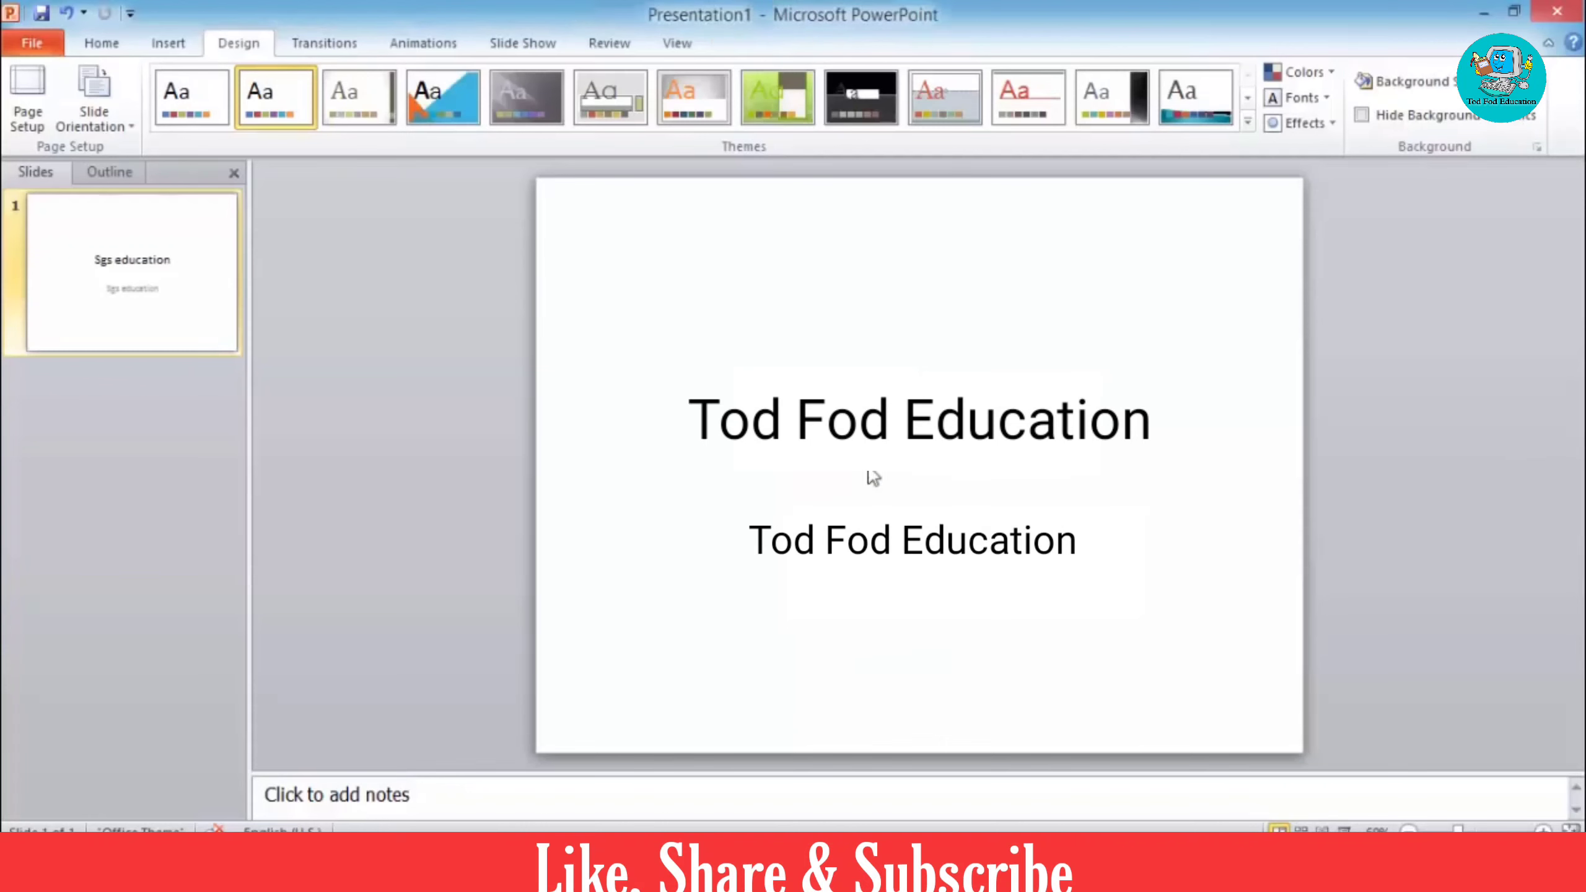
left_click(844, 358)
left_click(917, 493)
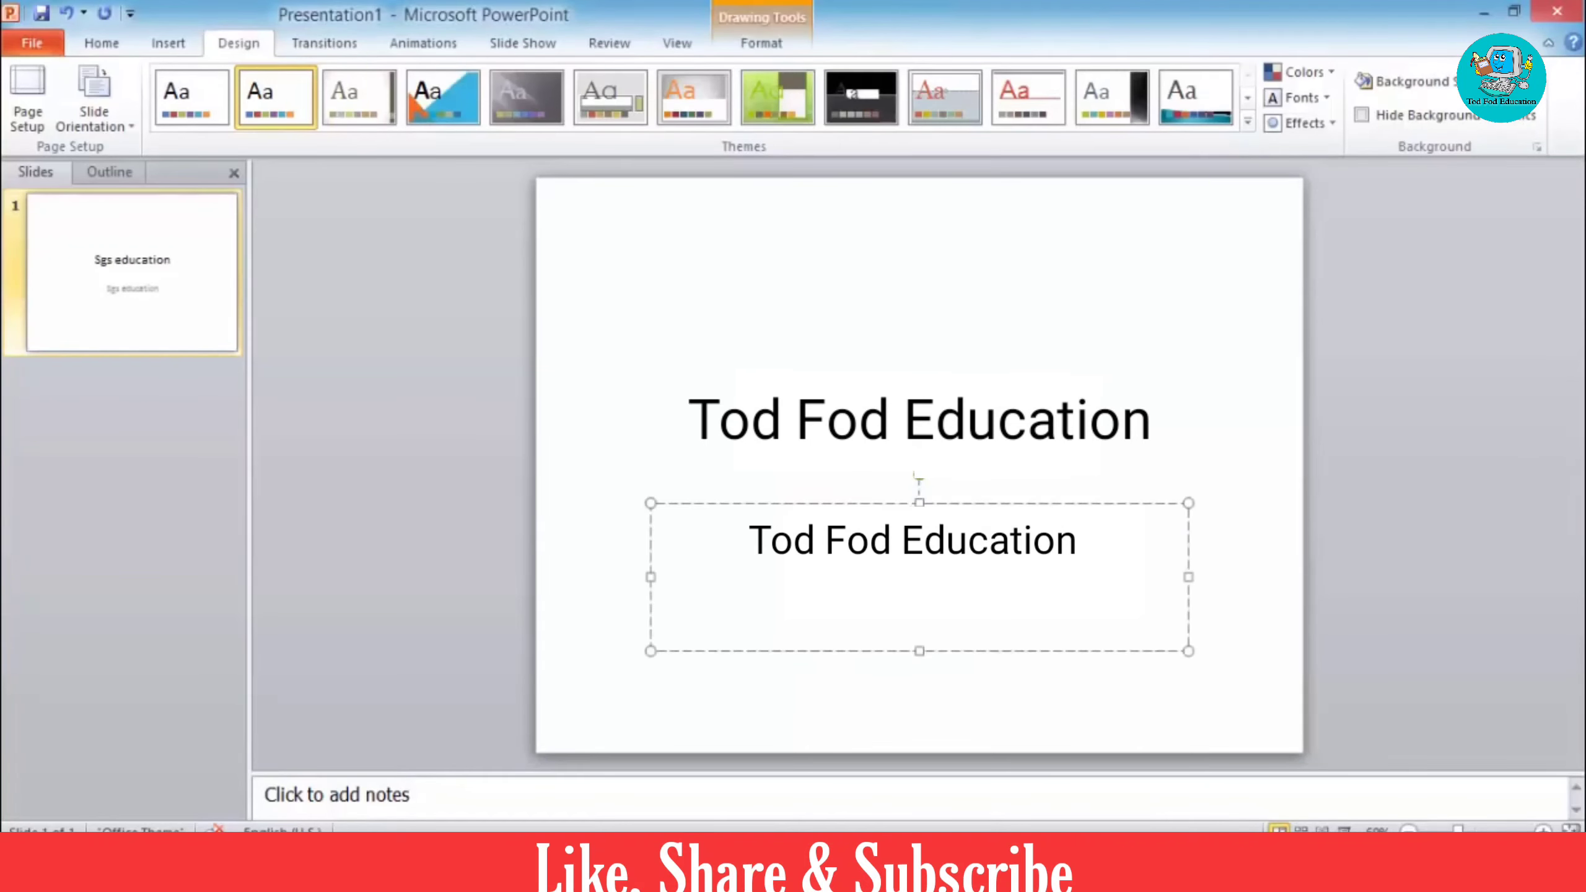
left_click(844, 359)
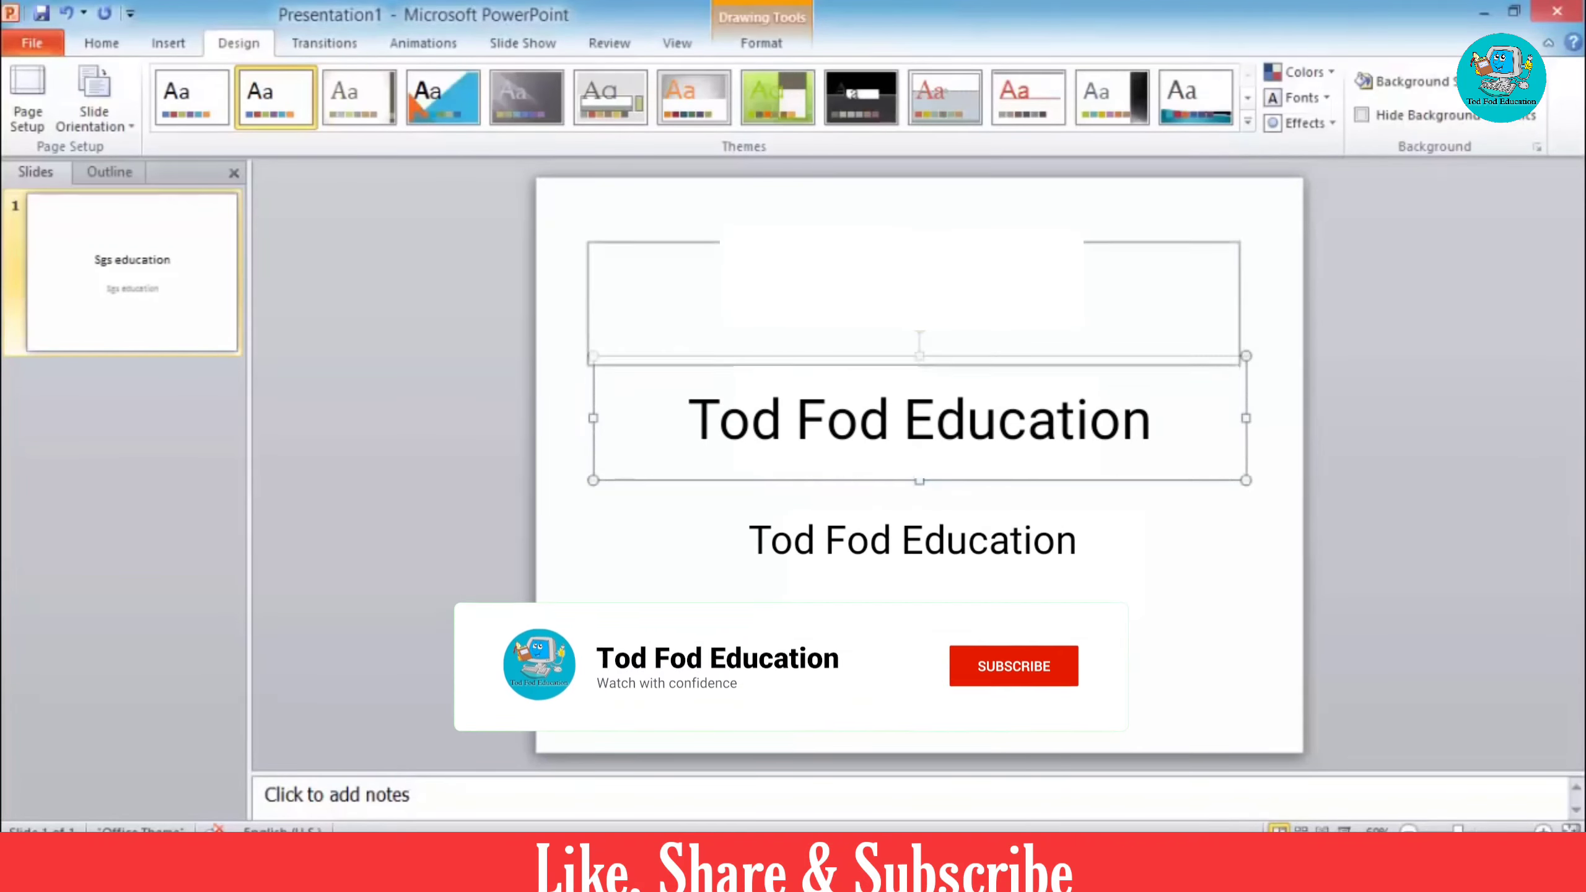
left_click_drag(844, 358, 857, 218)
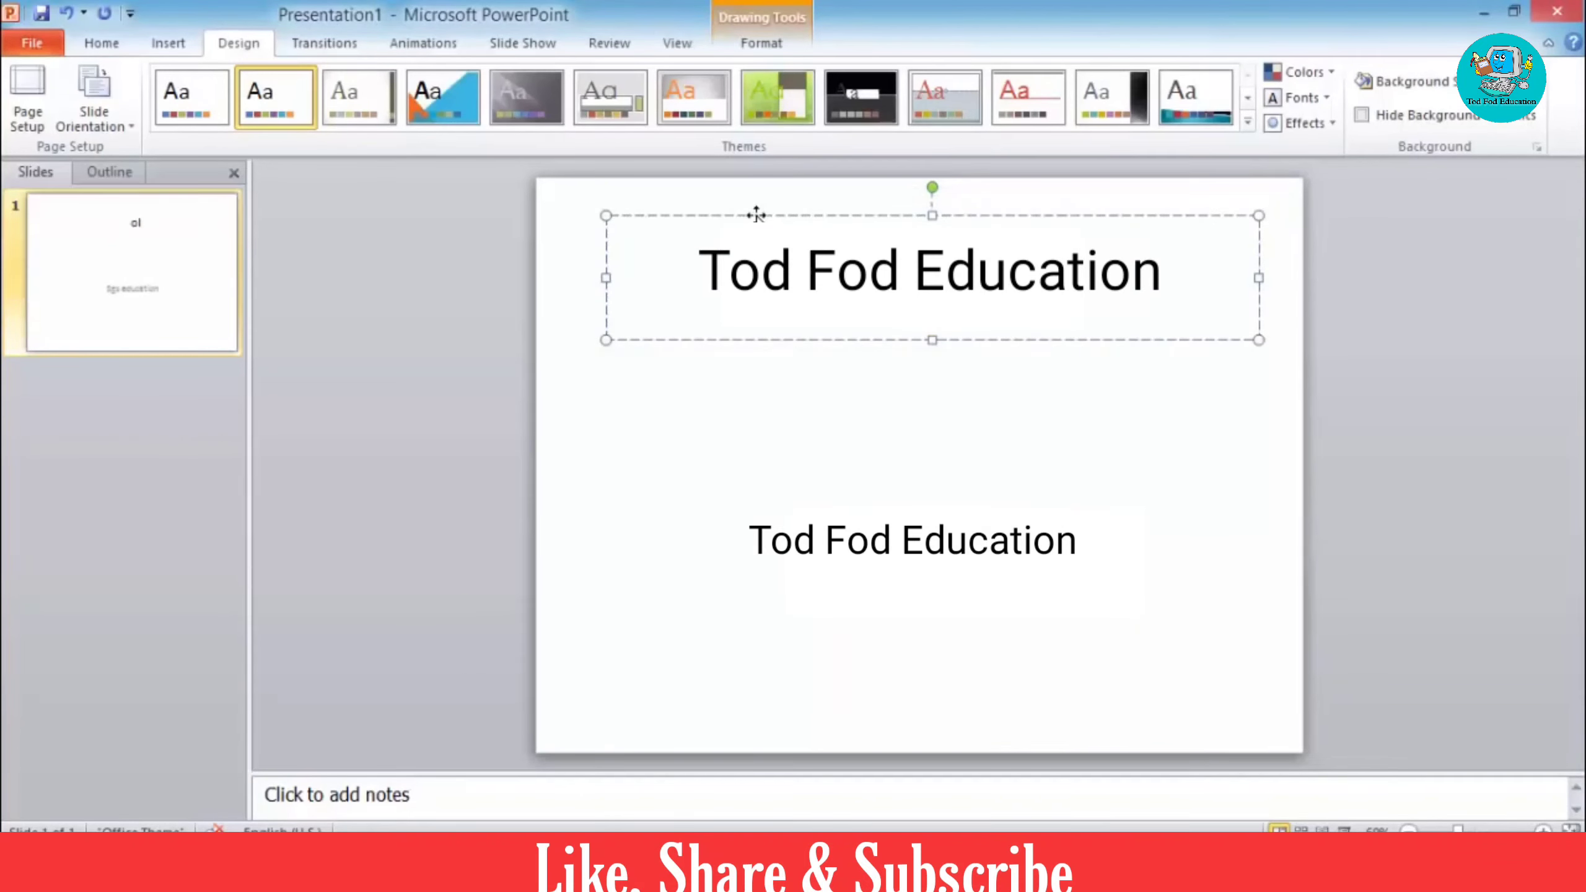
Replace the title text with 'Learn computer in hindi', fixing the typo
key("Delete")
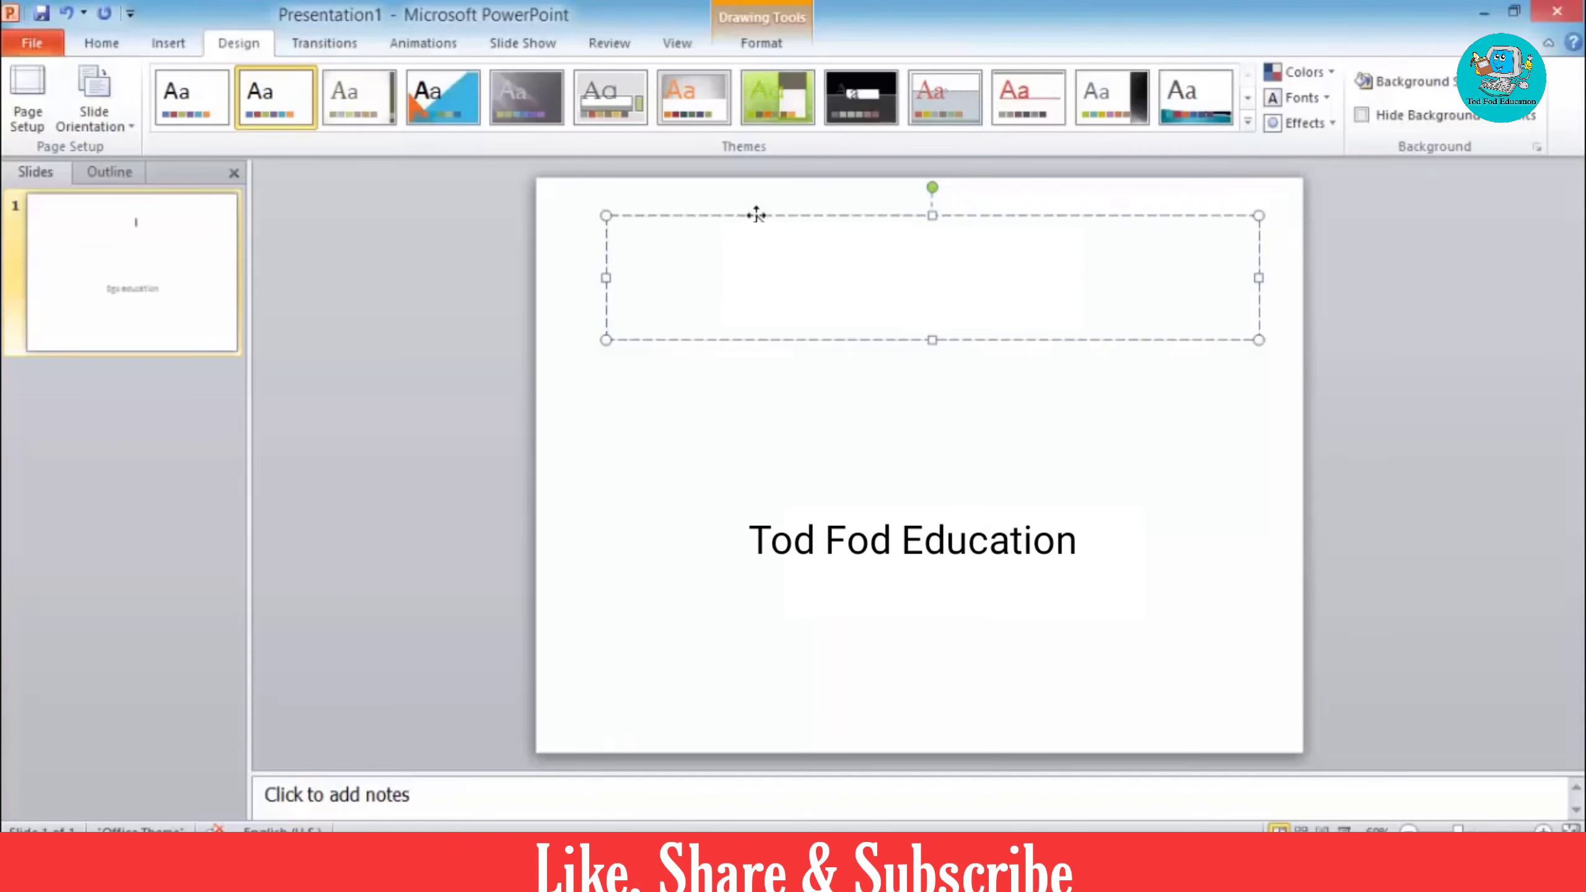
type("Lear")
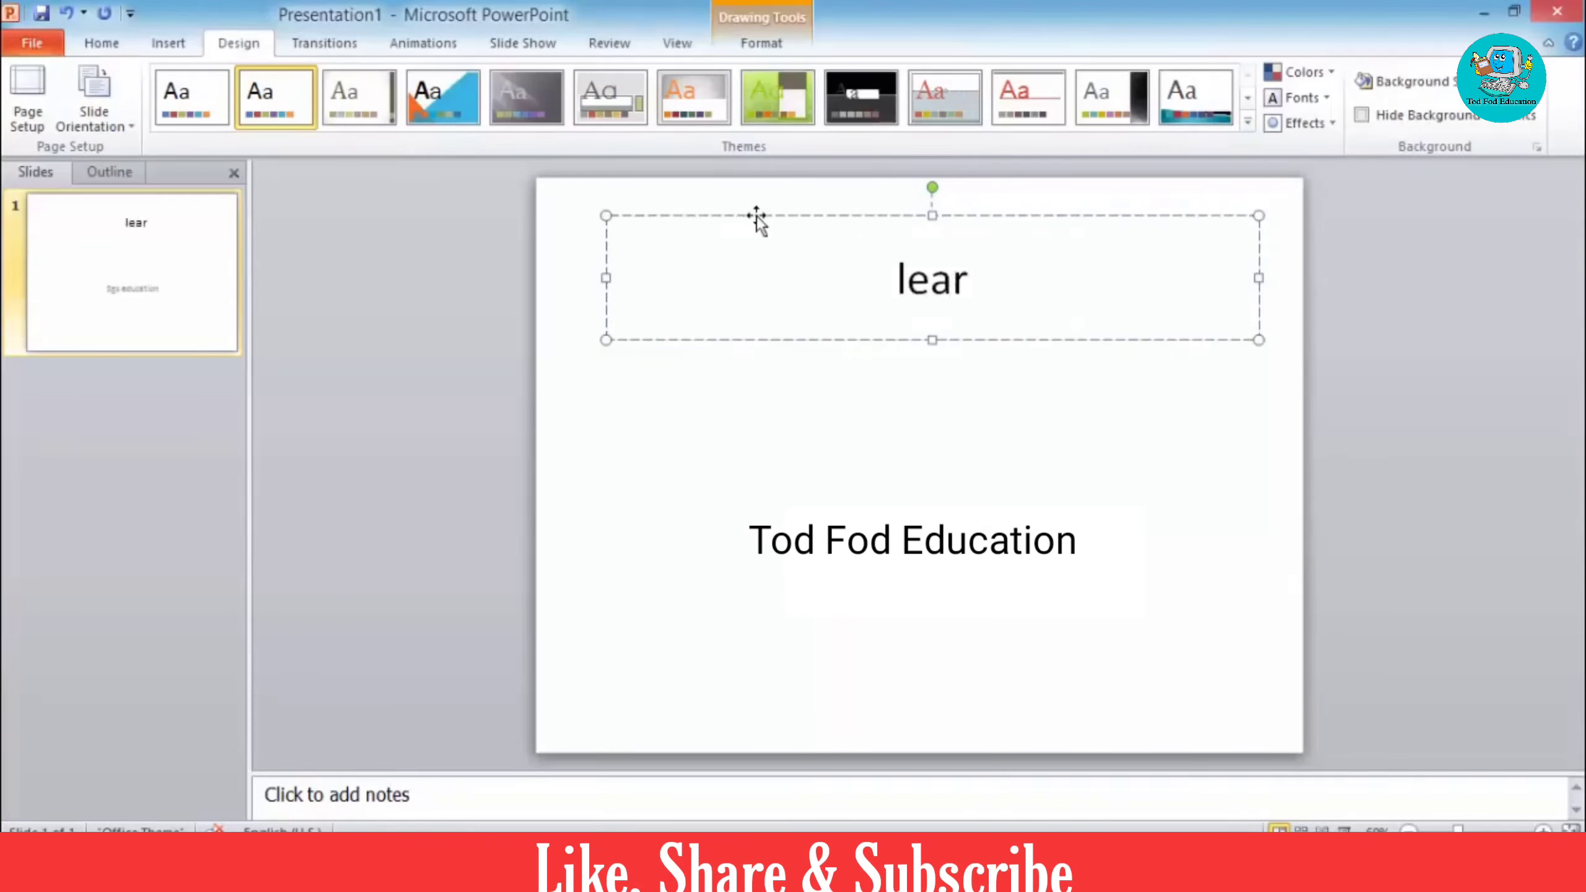
type("n ")
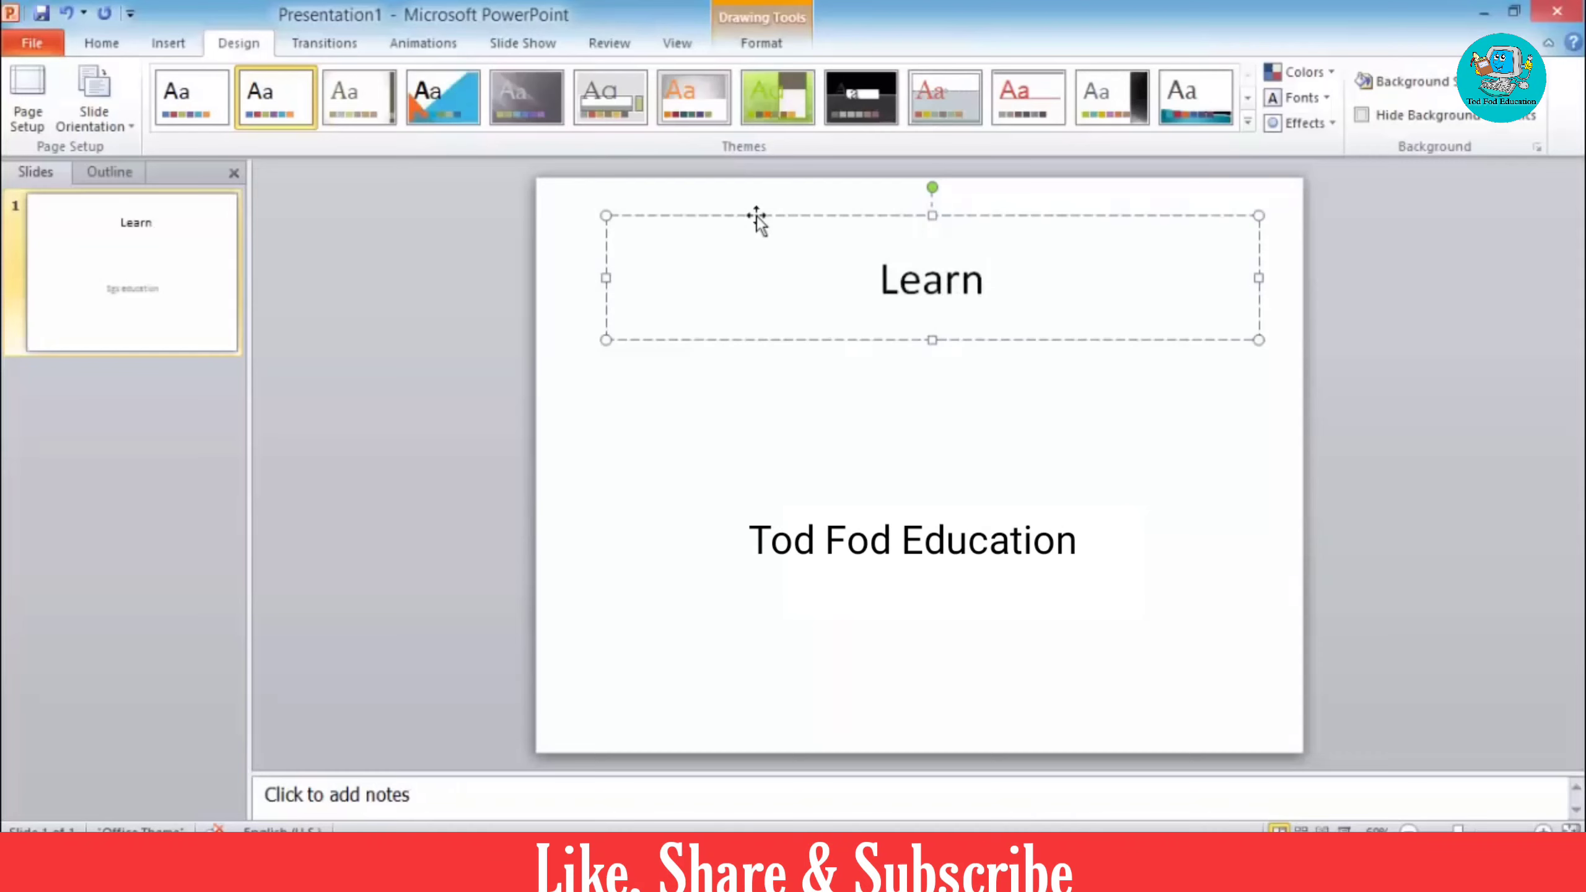
type("comput")
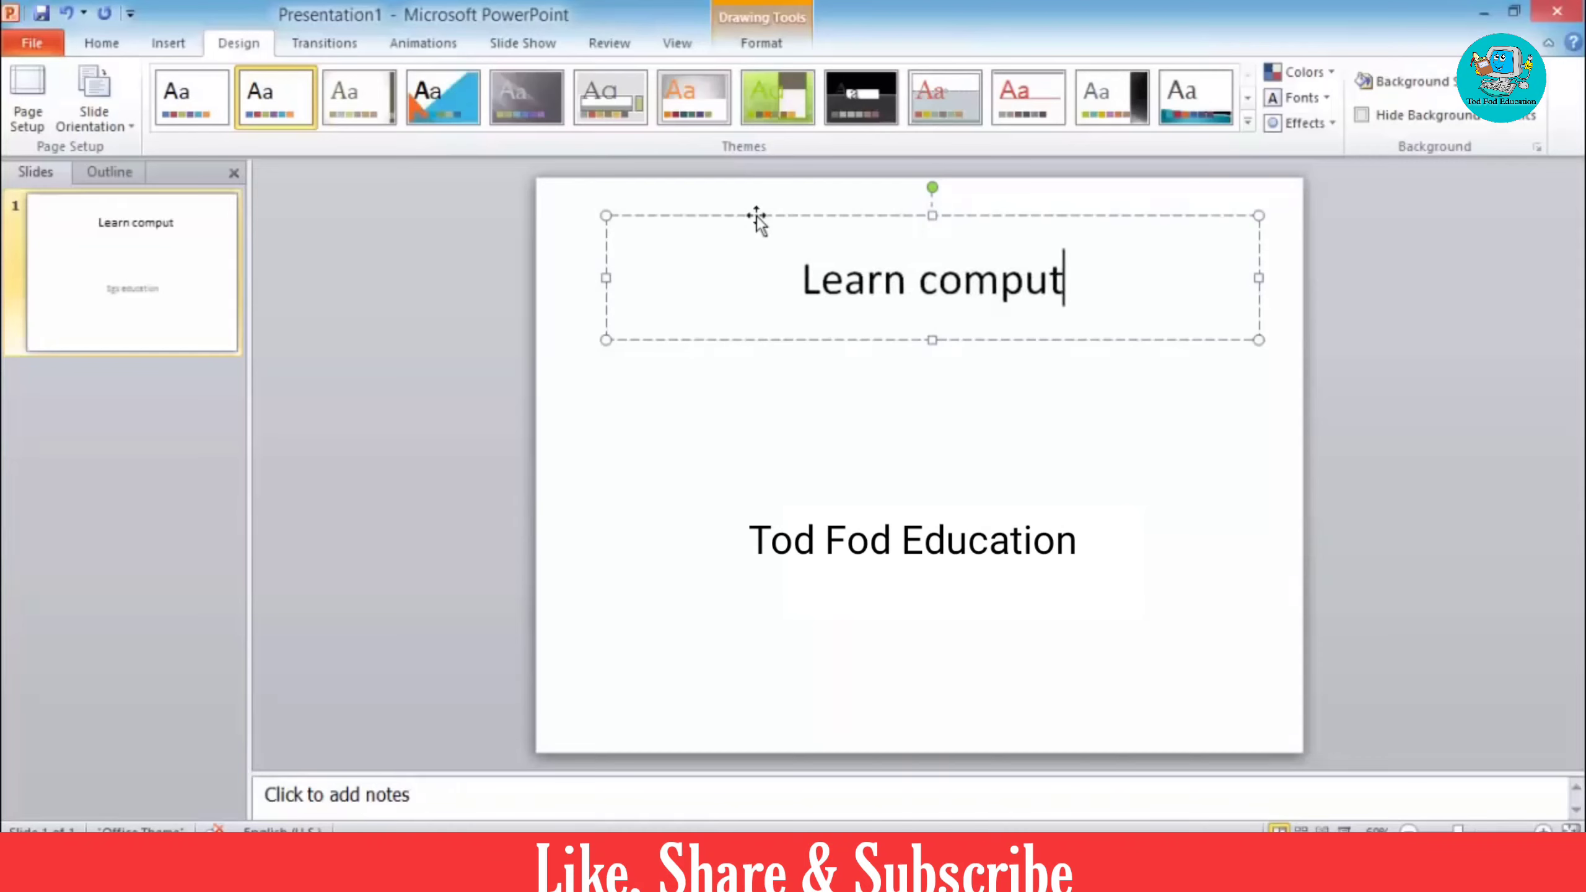
type("er in hi")
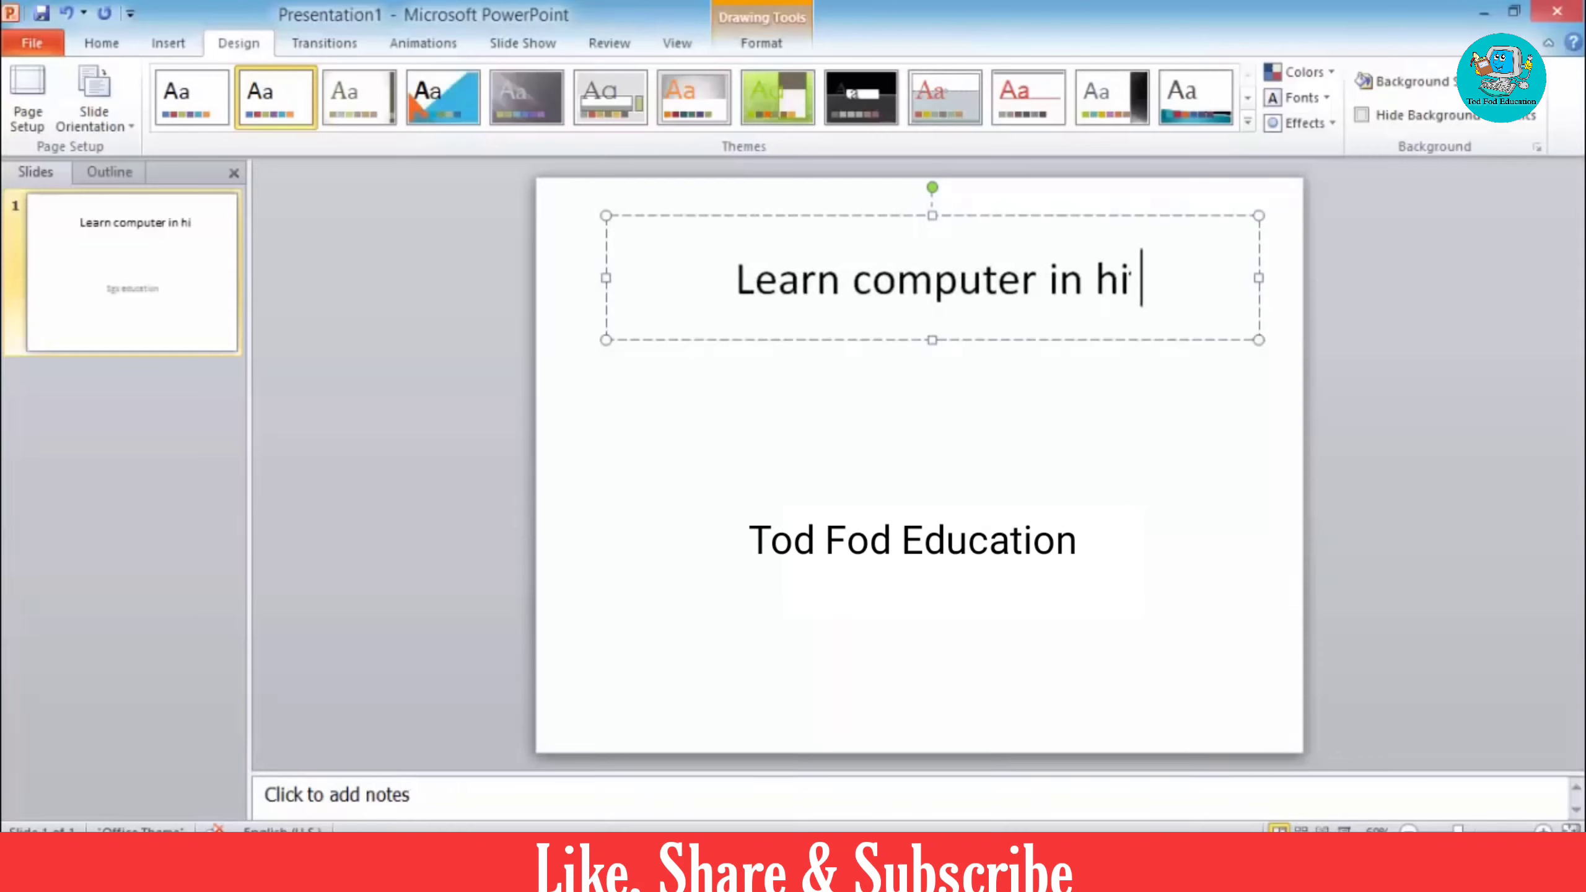
type("ndo")
key("BackSpace")
Finish the word 'hindi', then delete the title text, leaving only the 'Tod Fod Education' subtitle
type("i")
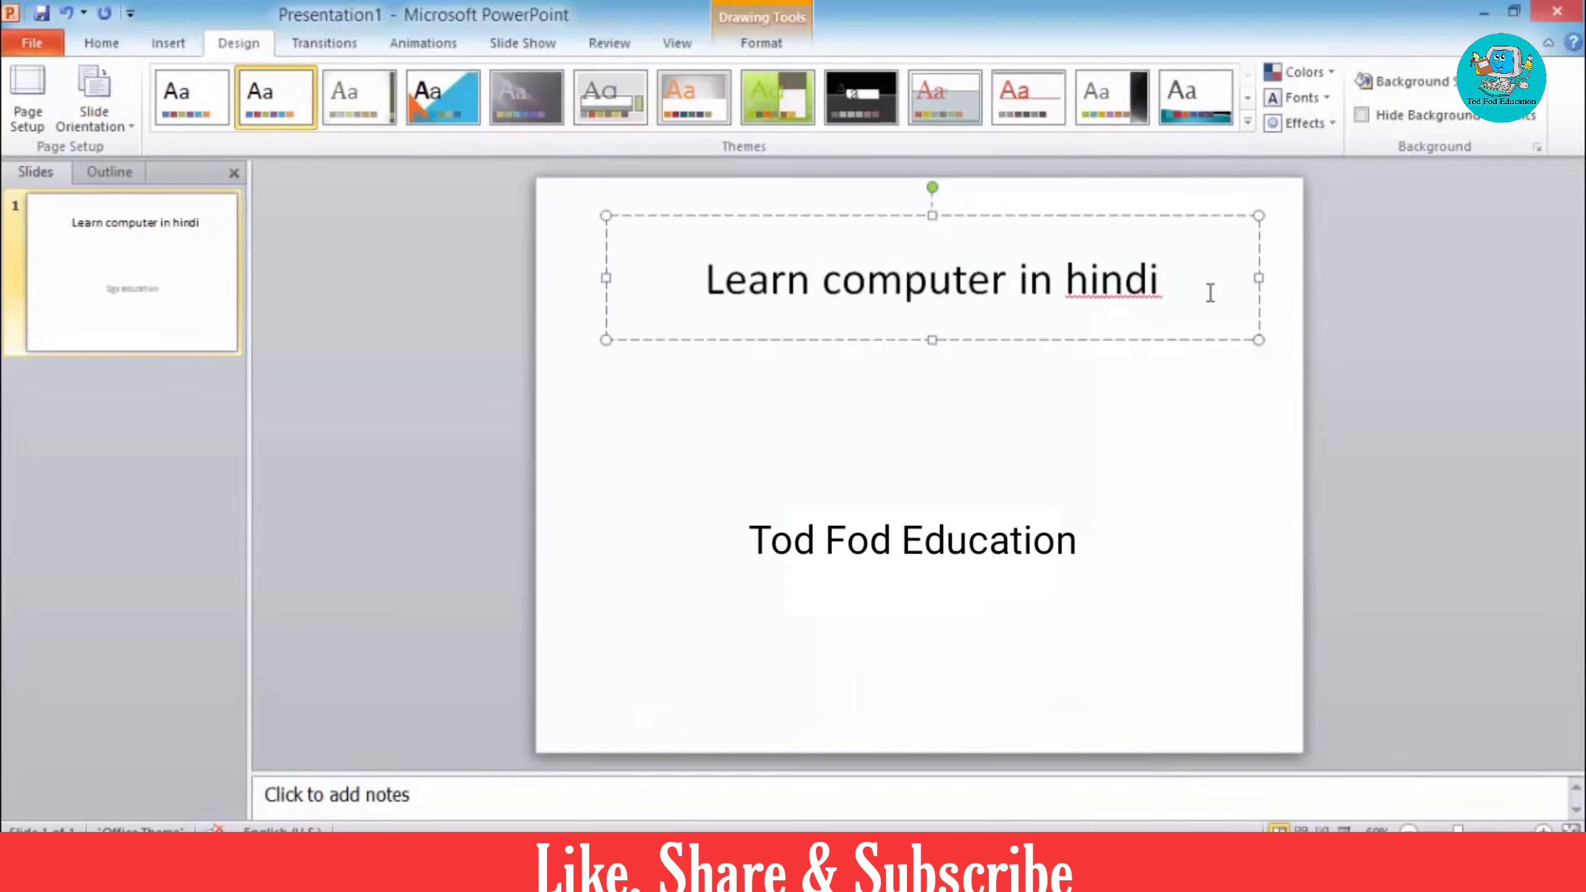
key("BackSpace")
key("BackSpace")
key("BackSpace")
key("BackSpace")
key("BackSpace")
key("BackSpace")
key("BackSpace")
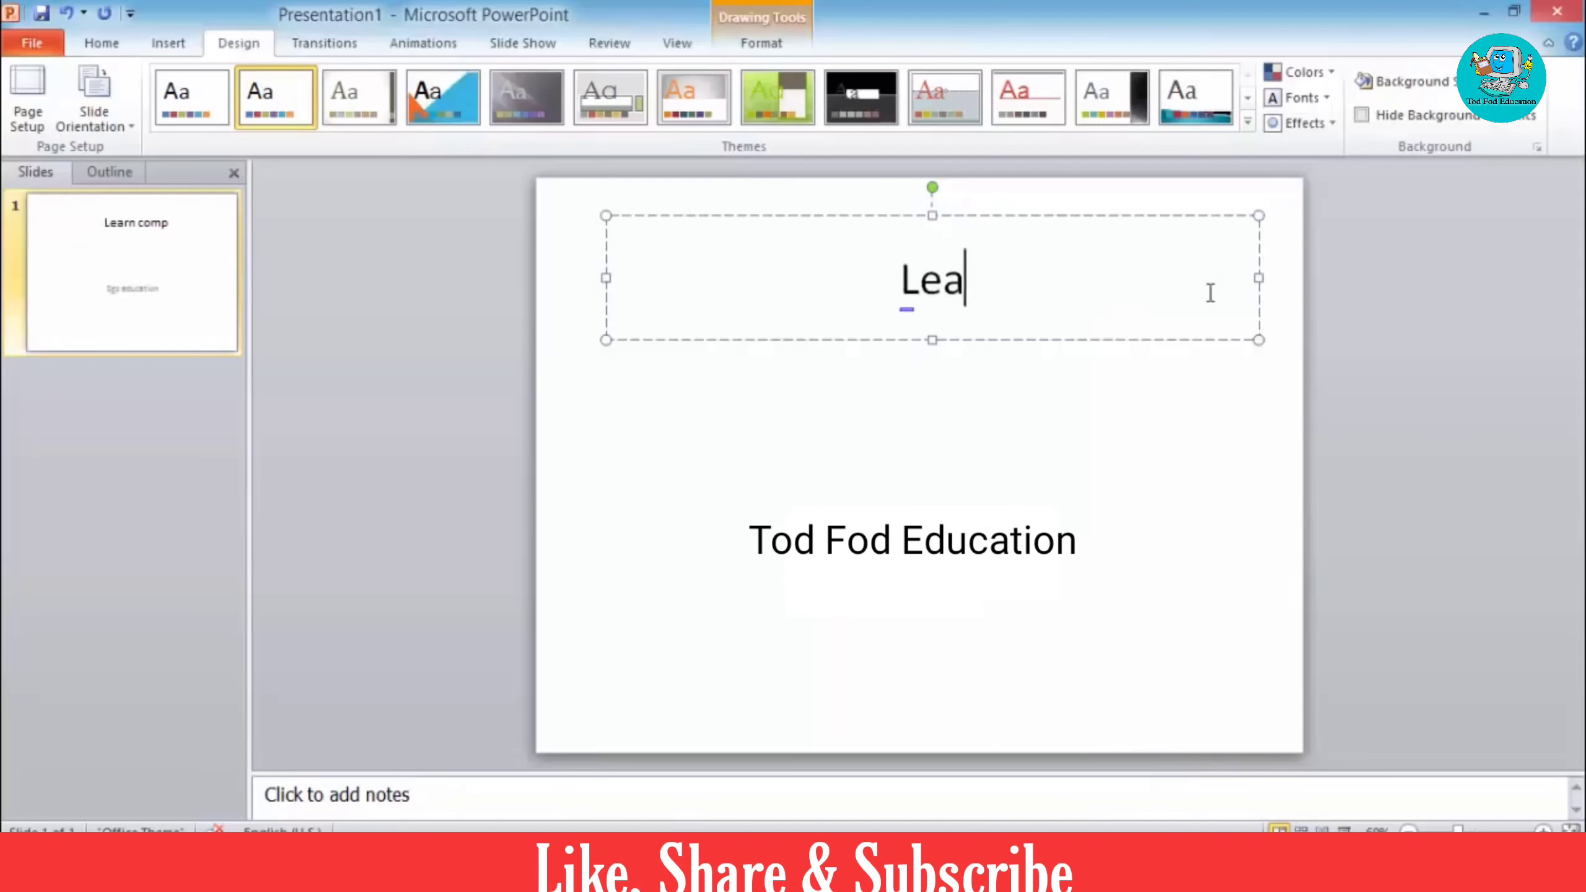
key("BackSpace")
key("BackSpace")
key("BackSpace")
left_click(1101, 517)
left_click(1164, 481)
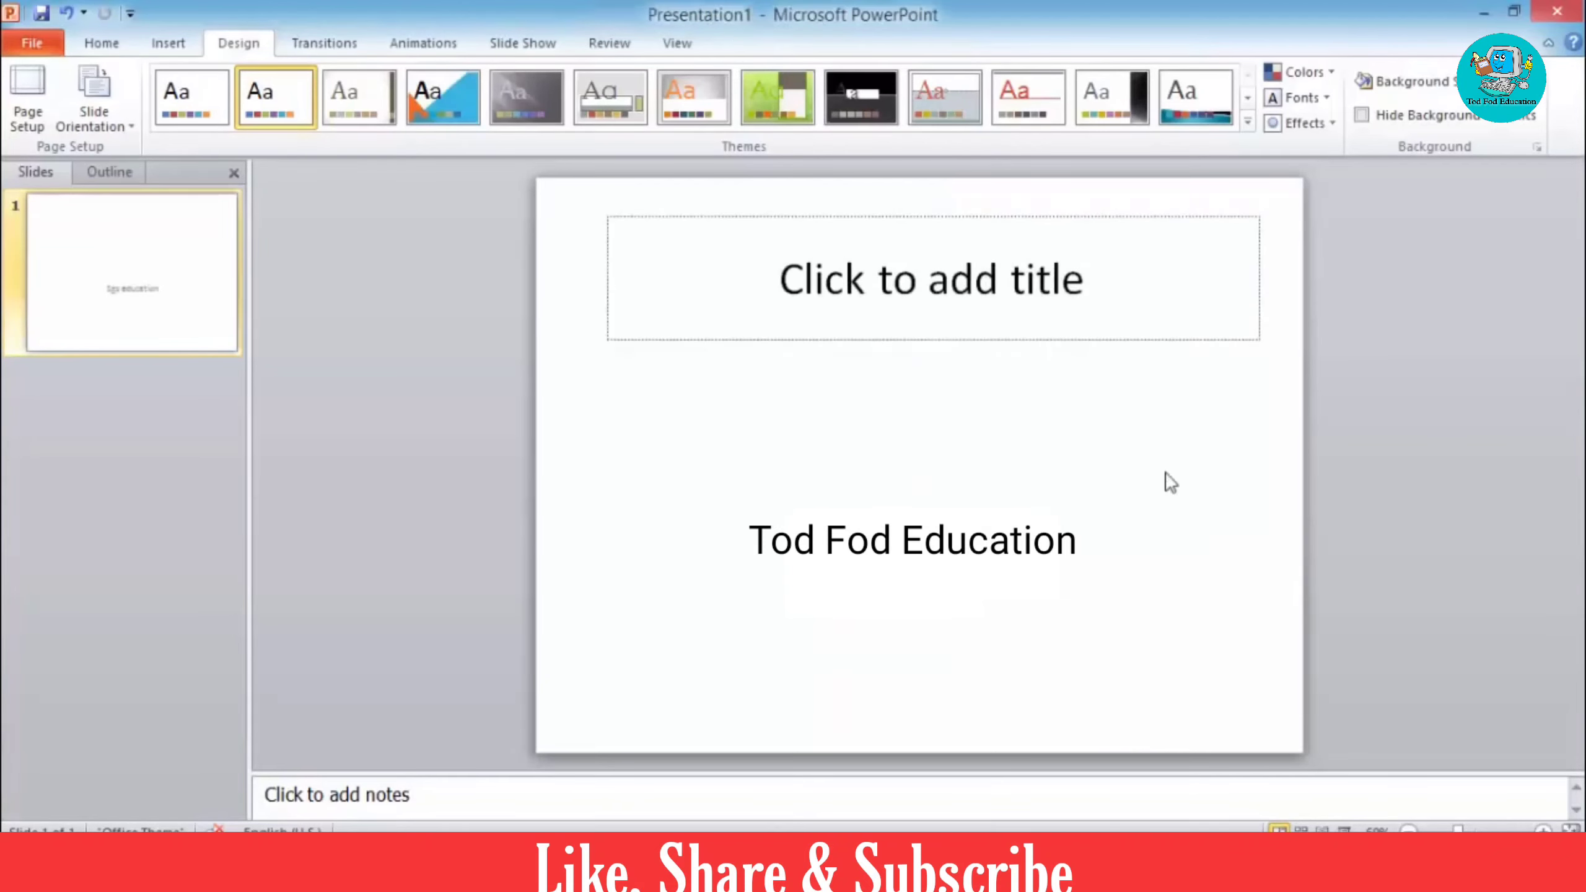